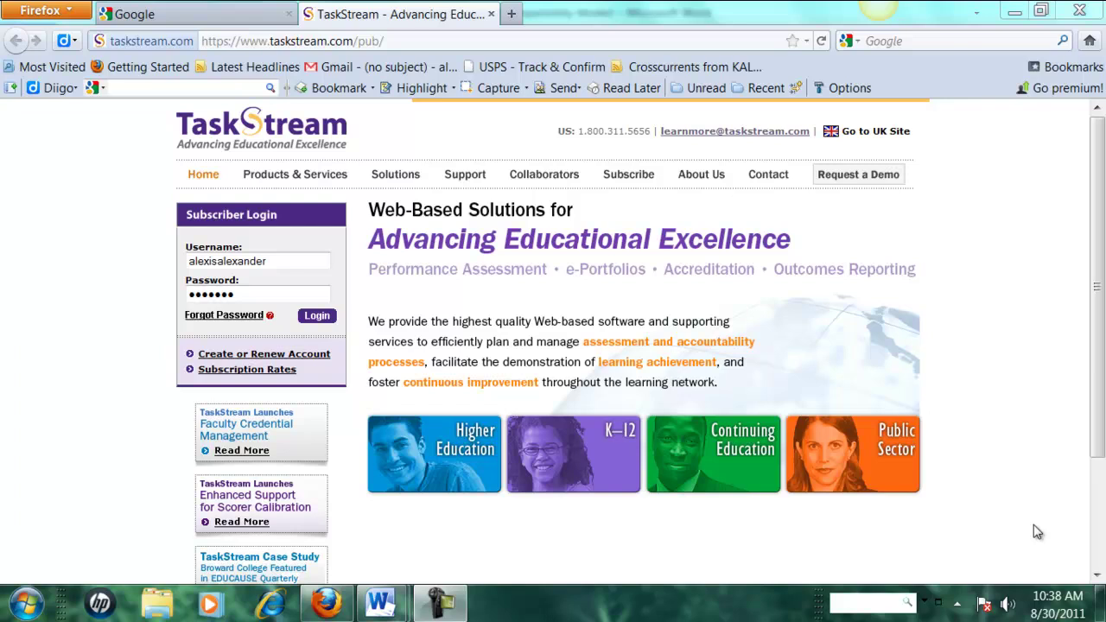
- Load taskstream.com and log in to the subscriber account with the prefilled credentials
click(282, 40)
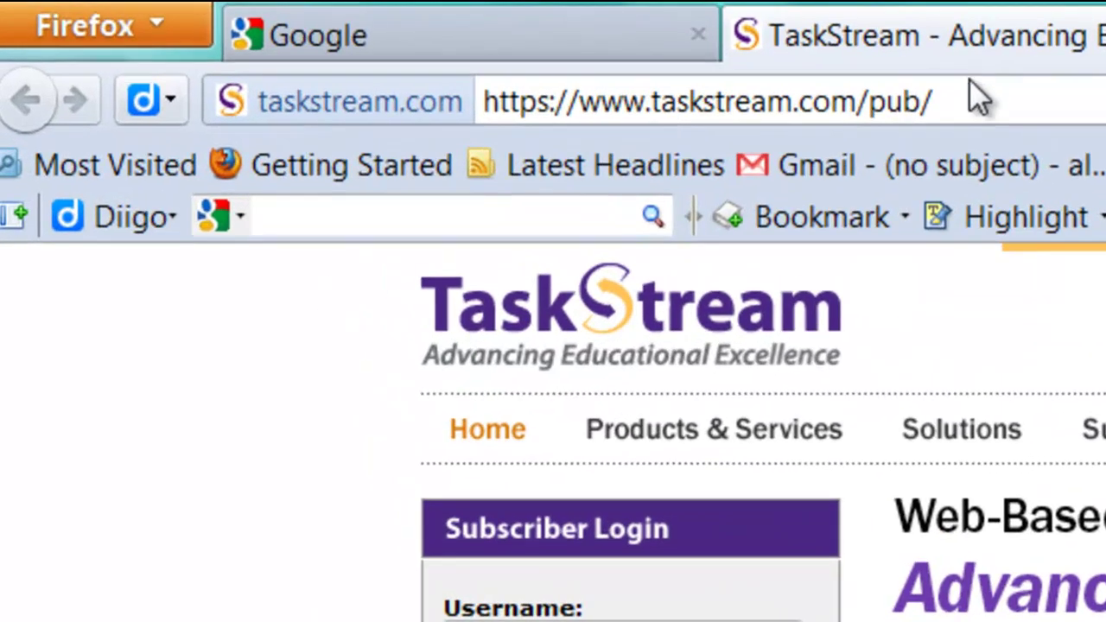
drag(401, 40, 142, 39)
text(ta)
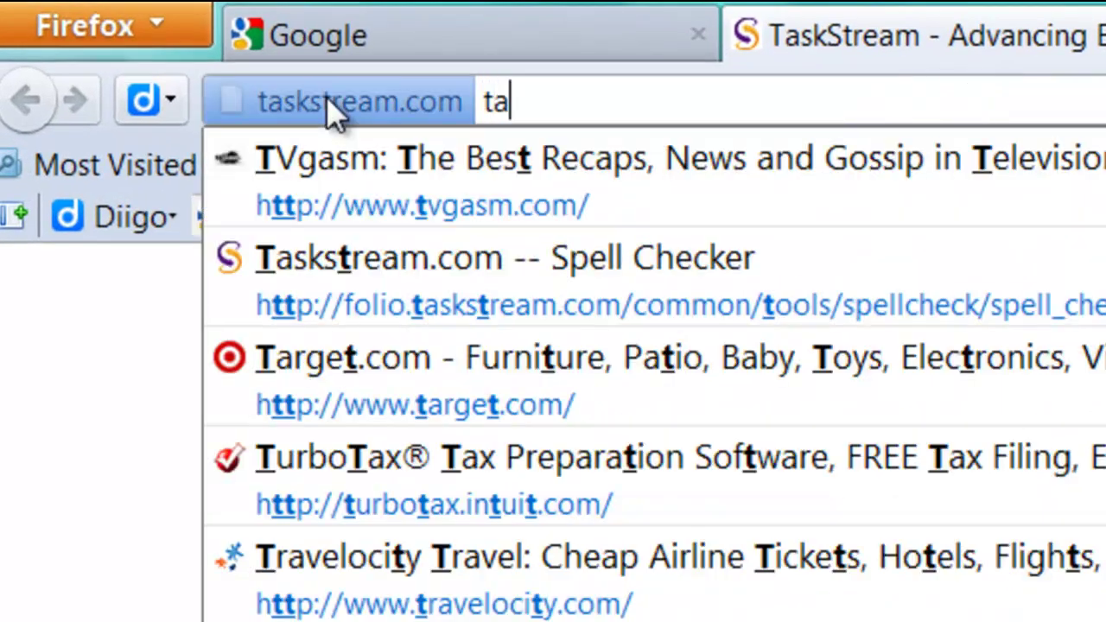
text(skstream.)
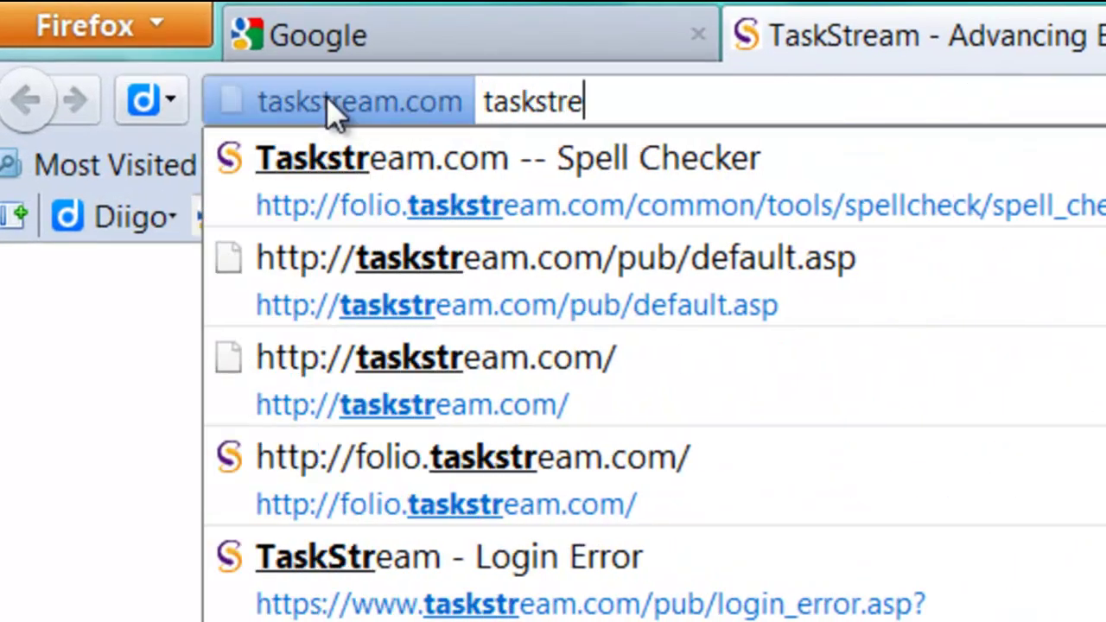
text(com)
key(Return)
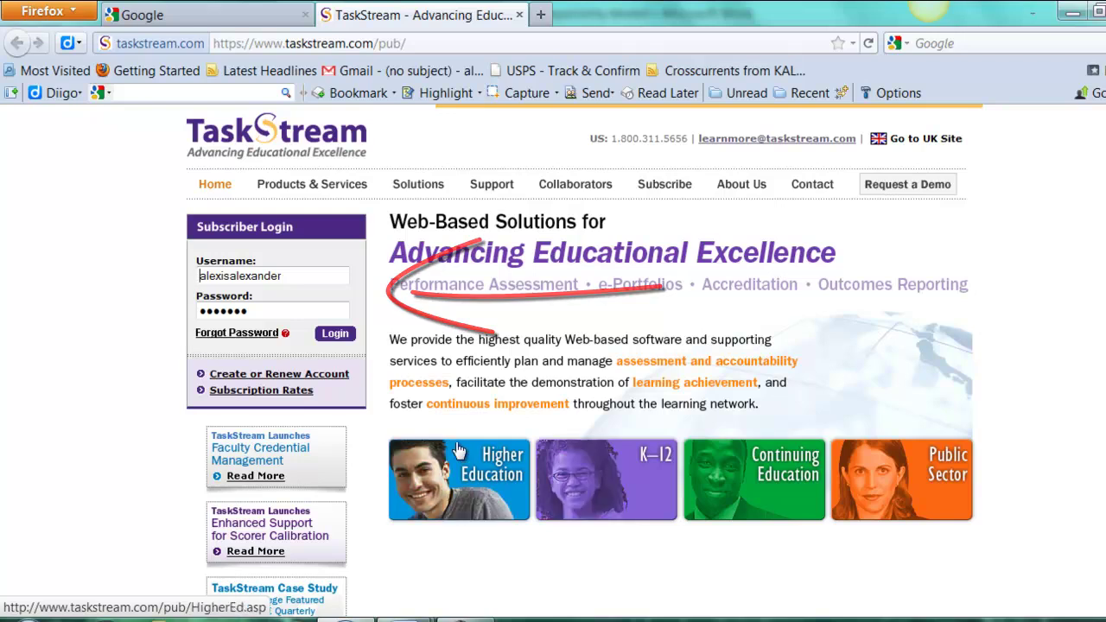
click(337, 338)
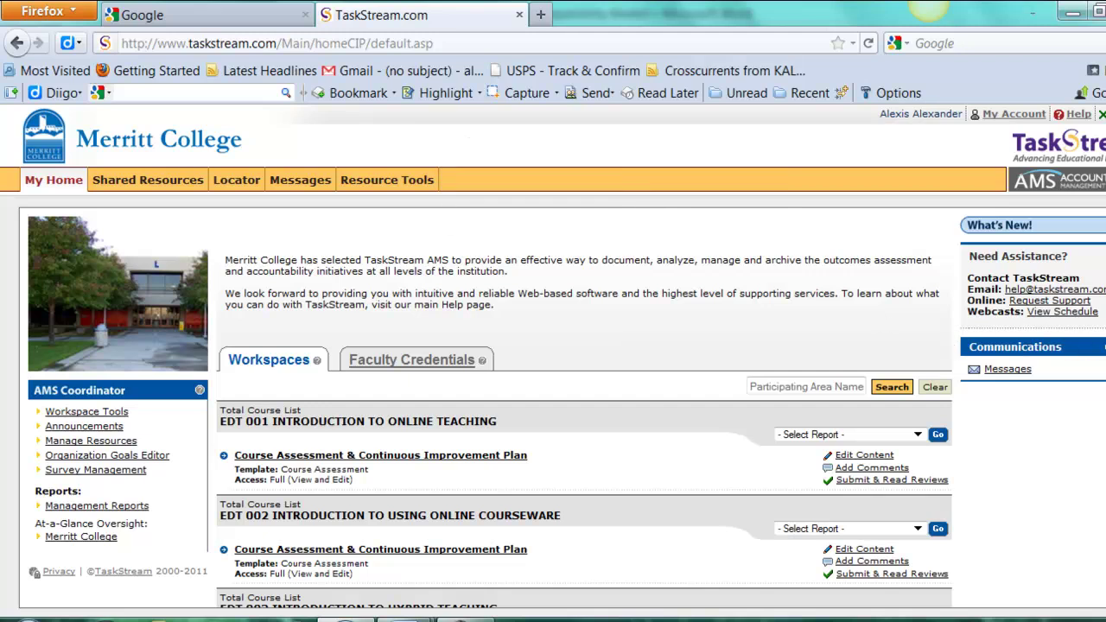
- Open the Course Assessment & Continuous Improvement Plan for EDT 004 Designing Curriculum for Online Instruction and go to its Learning Outcomes
scroll(570, 406, down, 6)
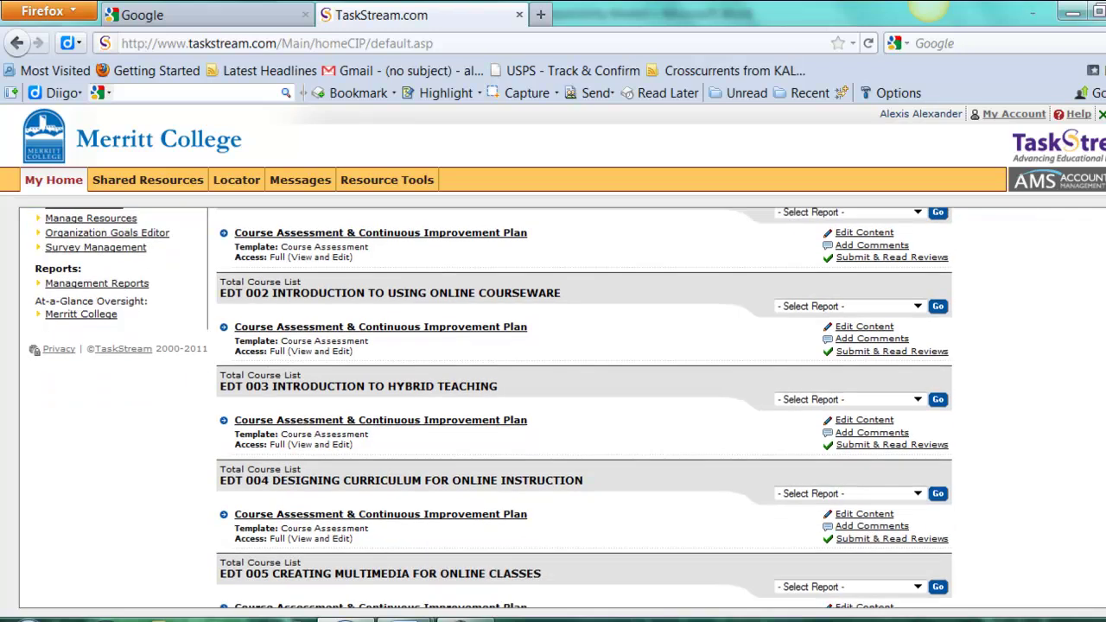
scroll(320, 249, down, 3)
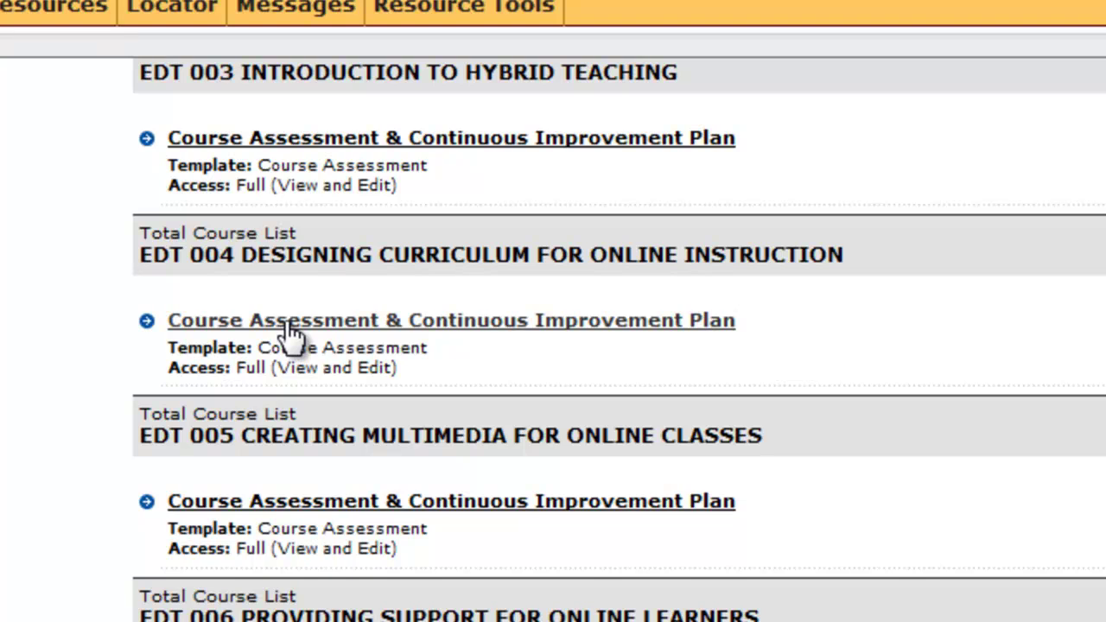
click(288, 321)
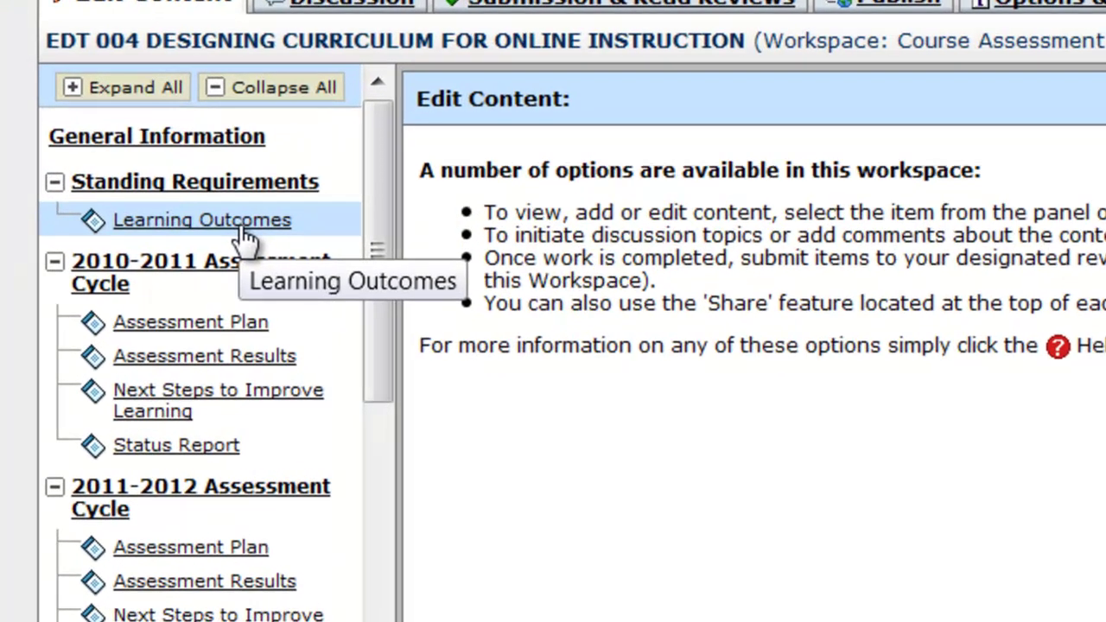
click(244, 232)
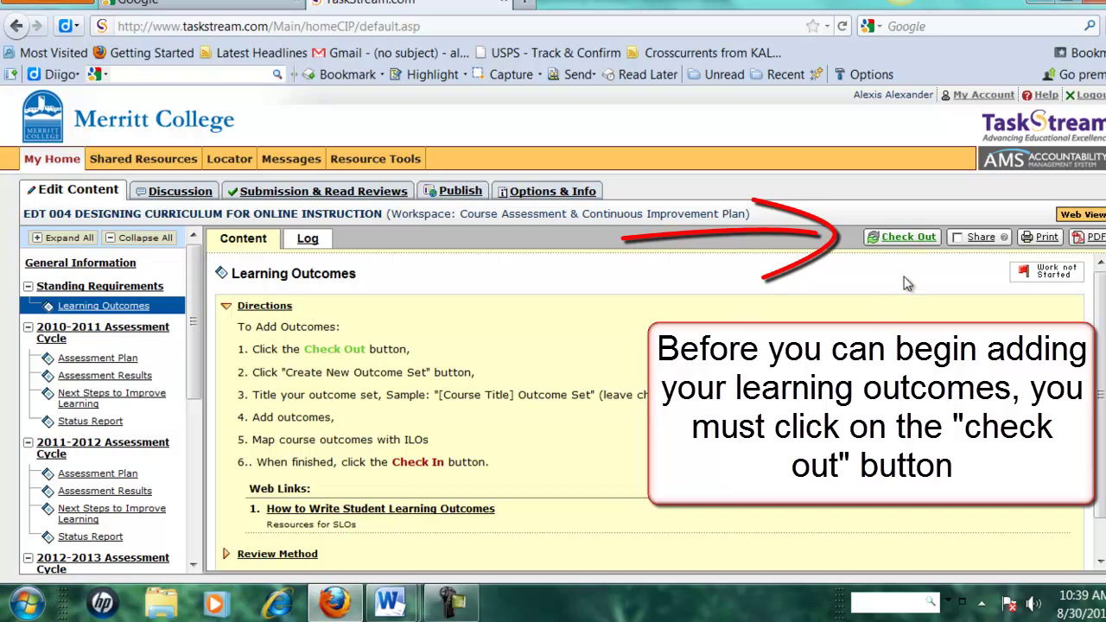
- Check out the Learning Outcomes section and create a new outcome set, keeping the suggested set name and the mapping preference unchecked
click(906, 244)
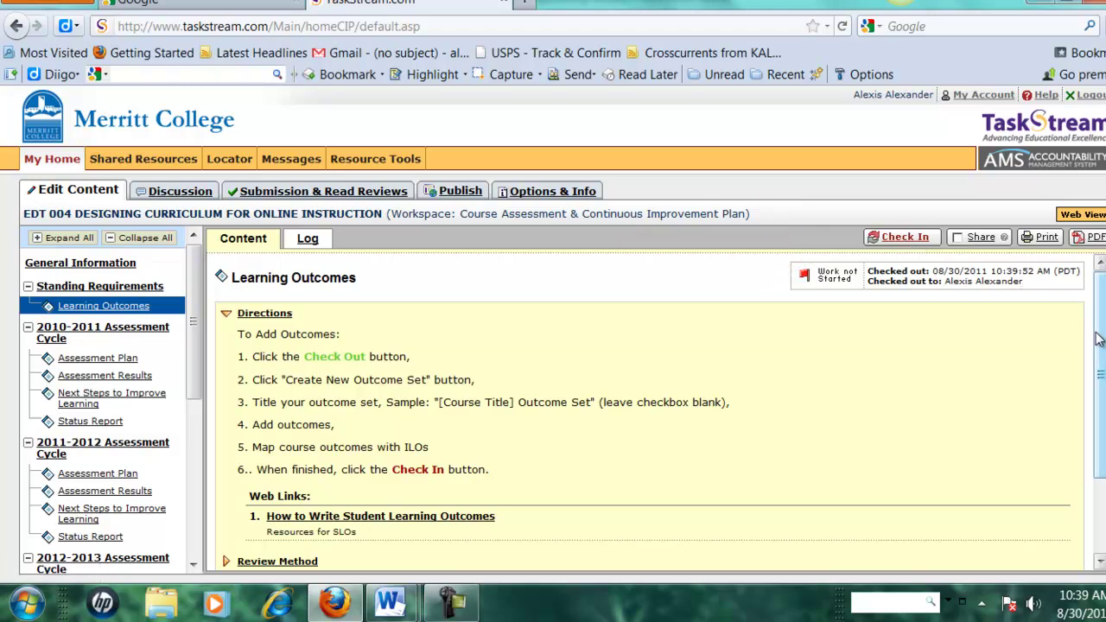
scroll(1099, 339, down, 3)
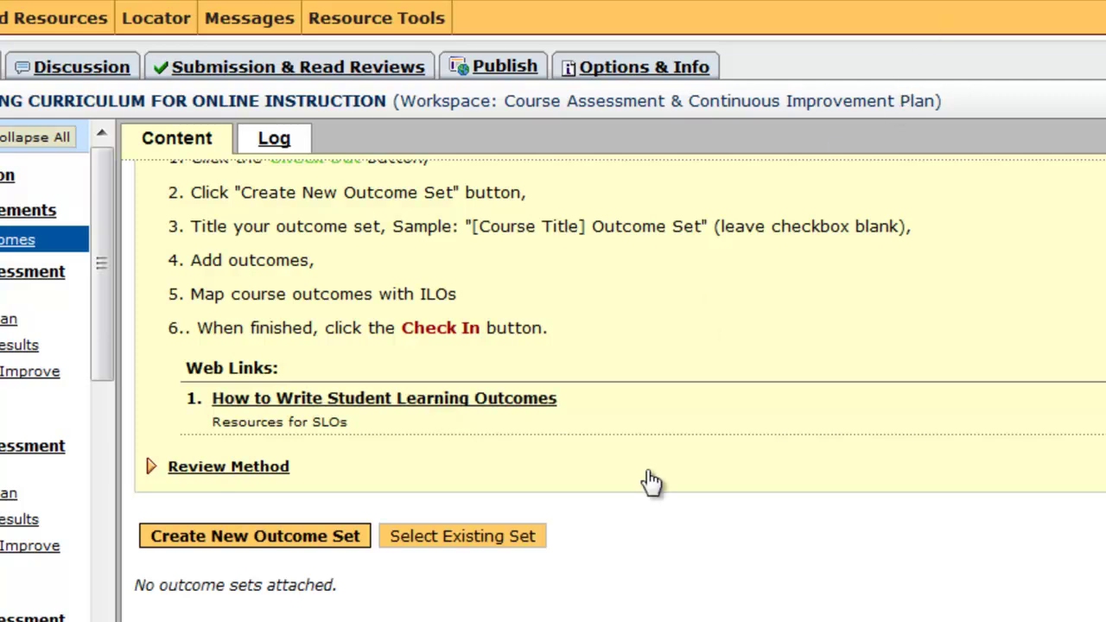
click(232, 540)
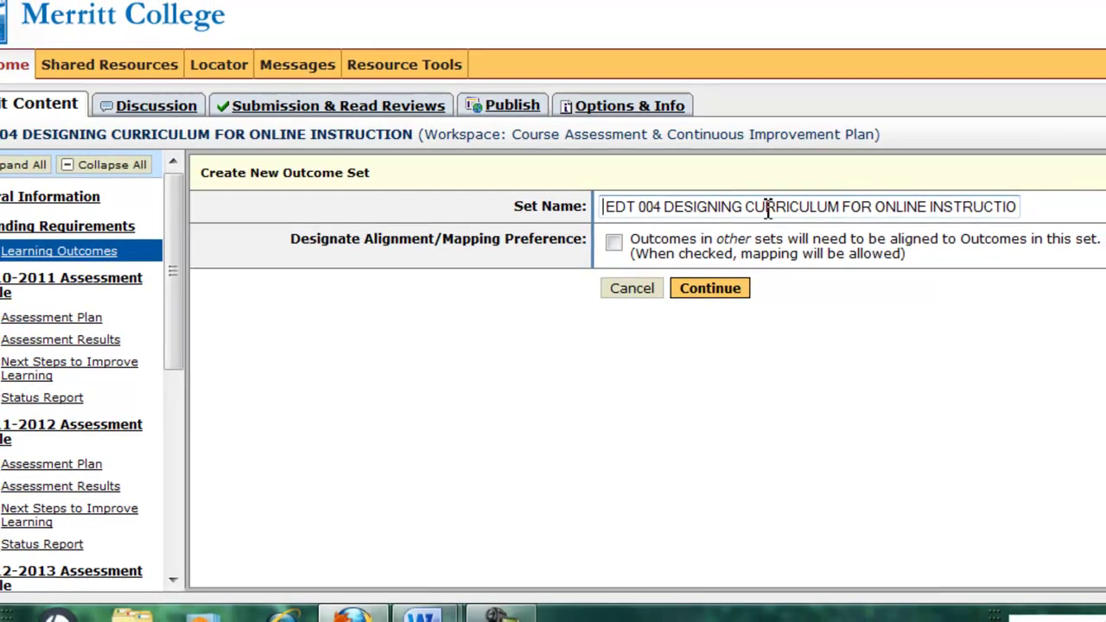
click(711, 291)
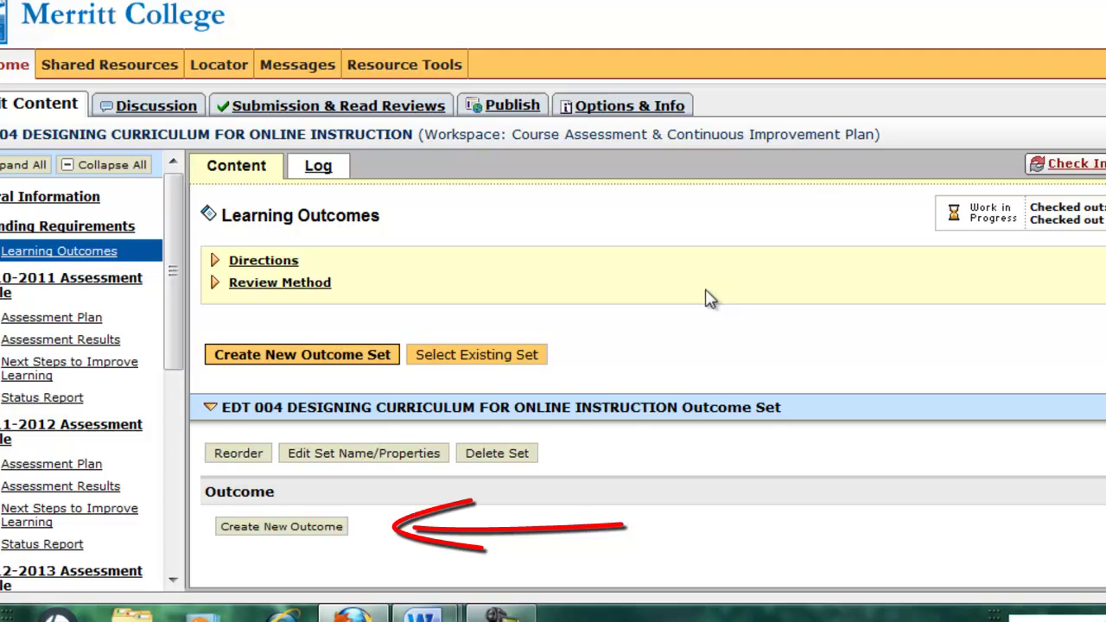
- Start a new outcome in the set, then switch to the Syllabus for EDT 4 Word document and copy its first listed outcome
click(294, 534)
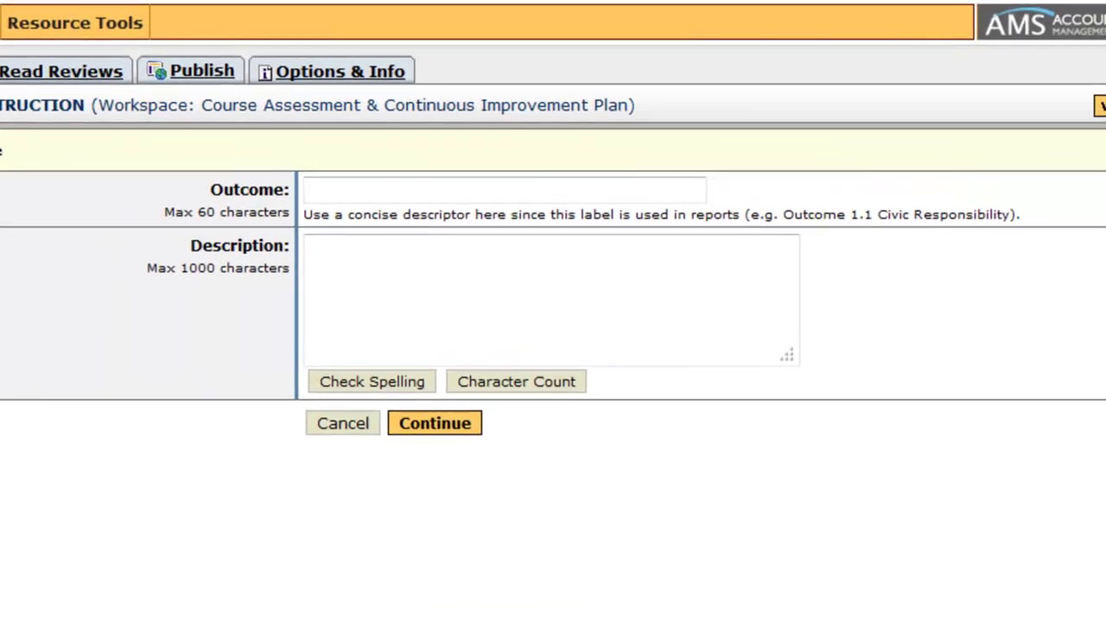
mouse_move(251, 621)
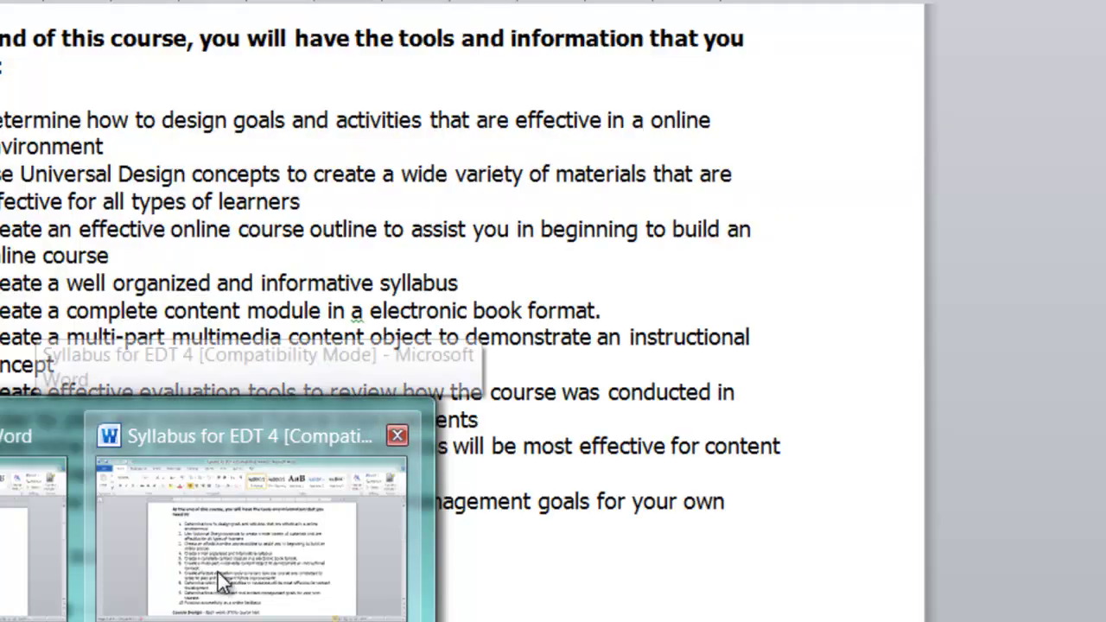
click(218, 572)
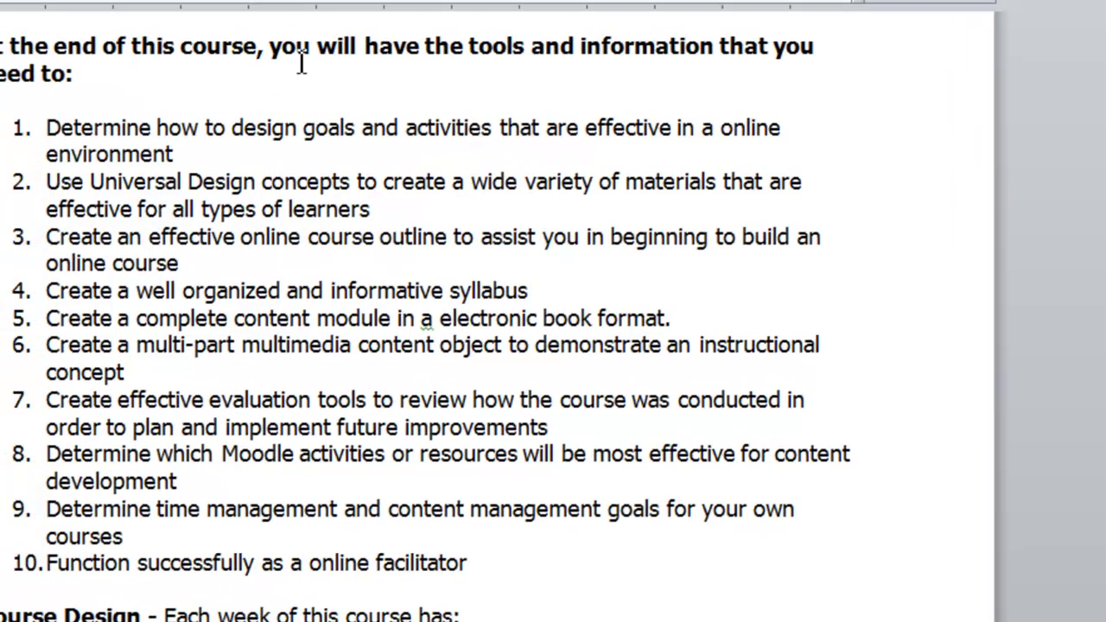
drag(325, 169, 216, 146)
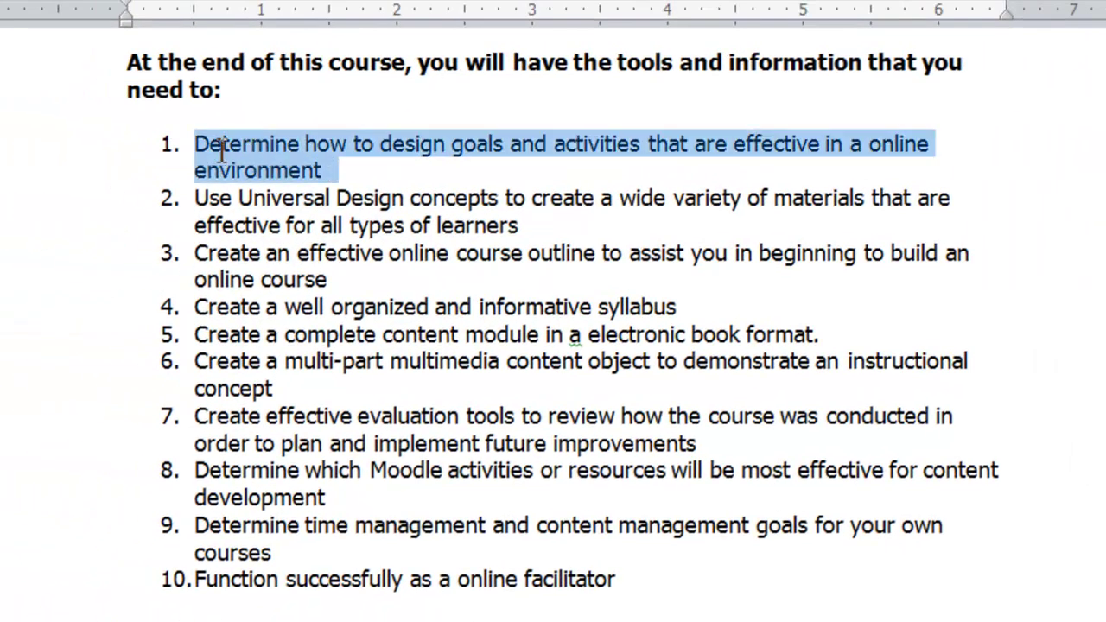
right_click(216, 146)
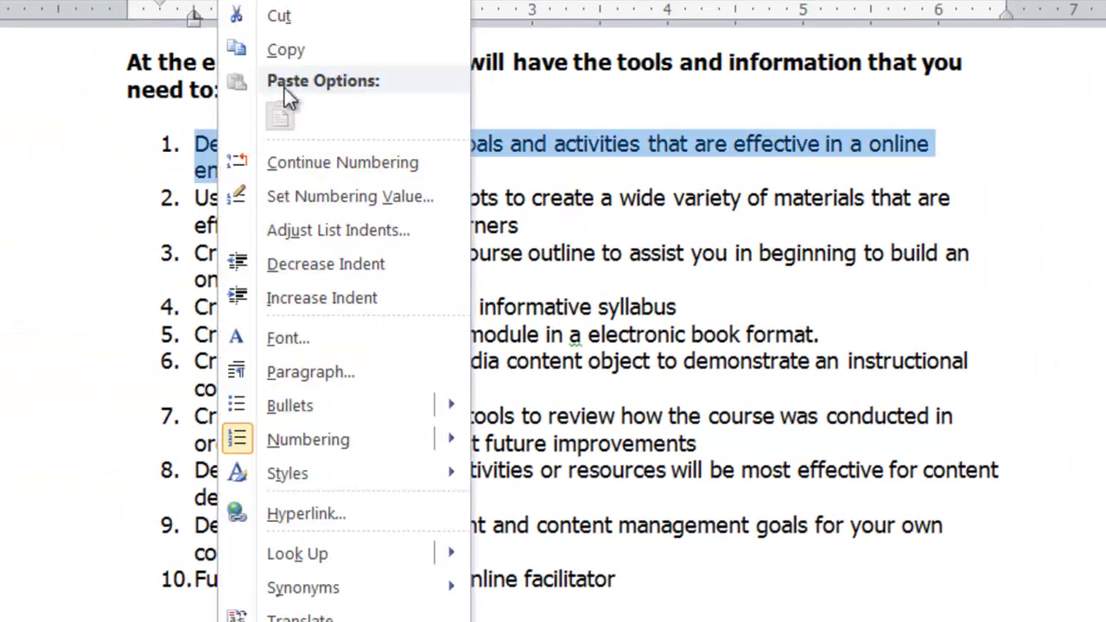
click(298, 59)
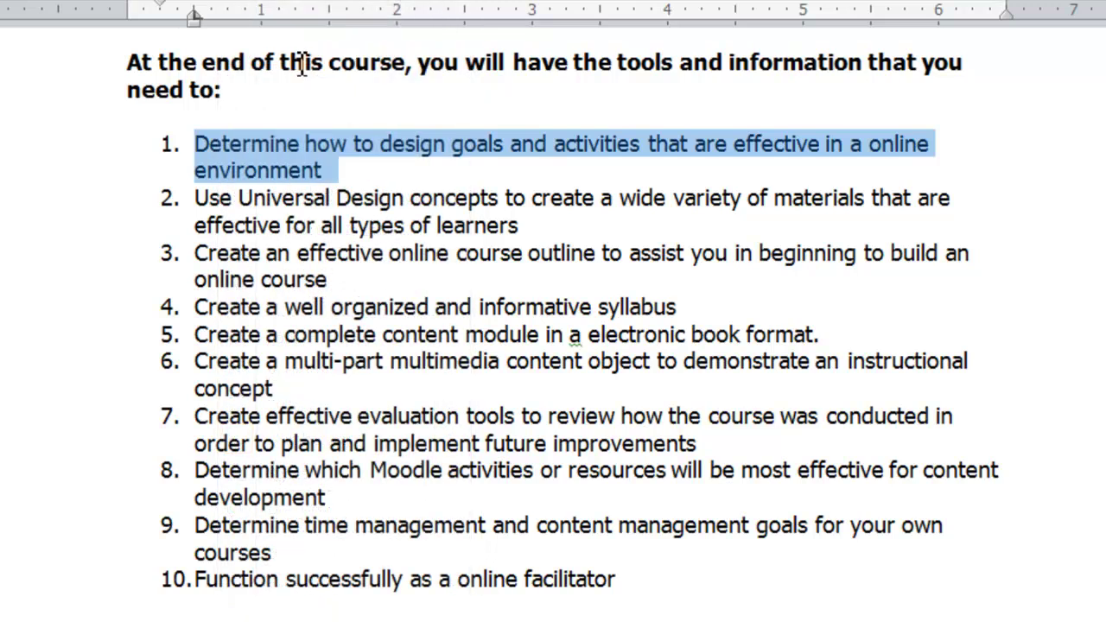
- Back in TaskStream, paste the copied outcome into the new outcome's description and remove its leading list number
click(254, 561)
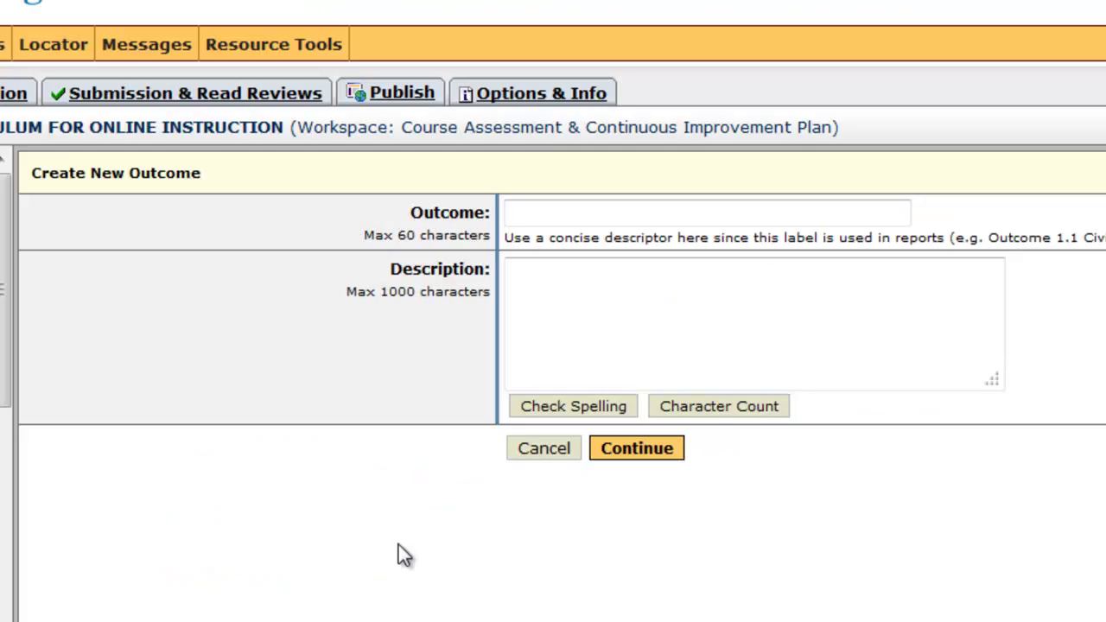
click(648, 320)
key(ctrl+v)
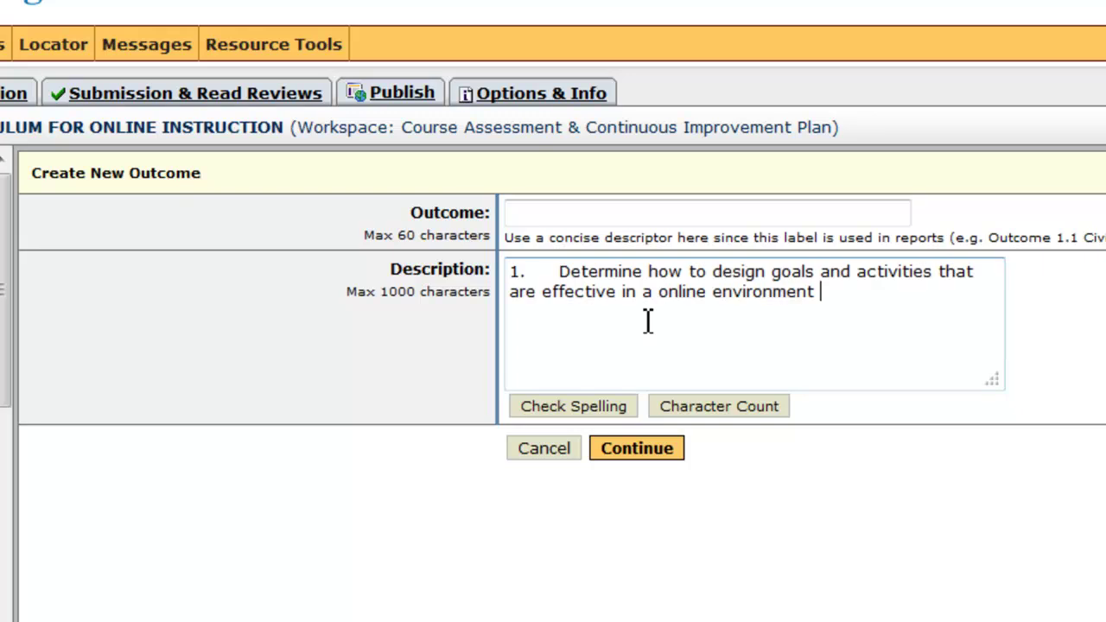
click(559, 271)
key(BackSpace)
key(BackSpace)
key(BackSpace)
- Name the outcome "Design Goals and Activities"
click(577, 214)
text(Design )
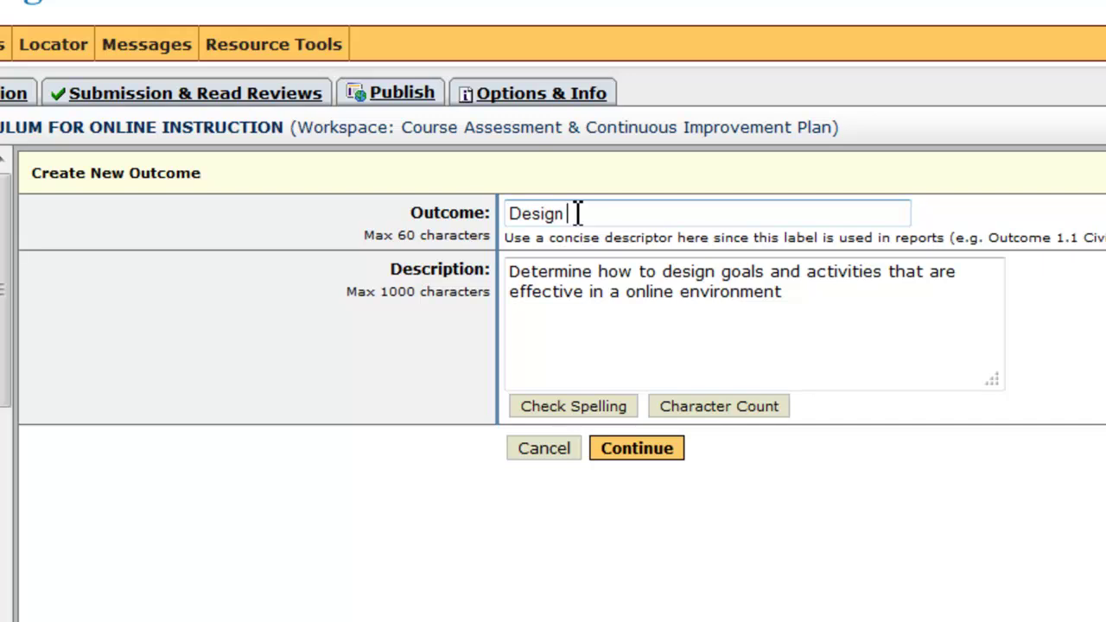
text(Goals and Activities)
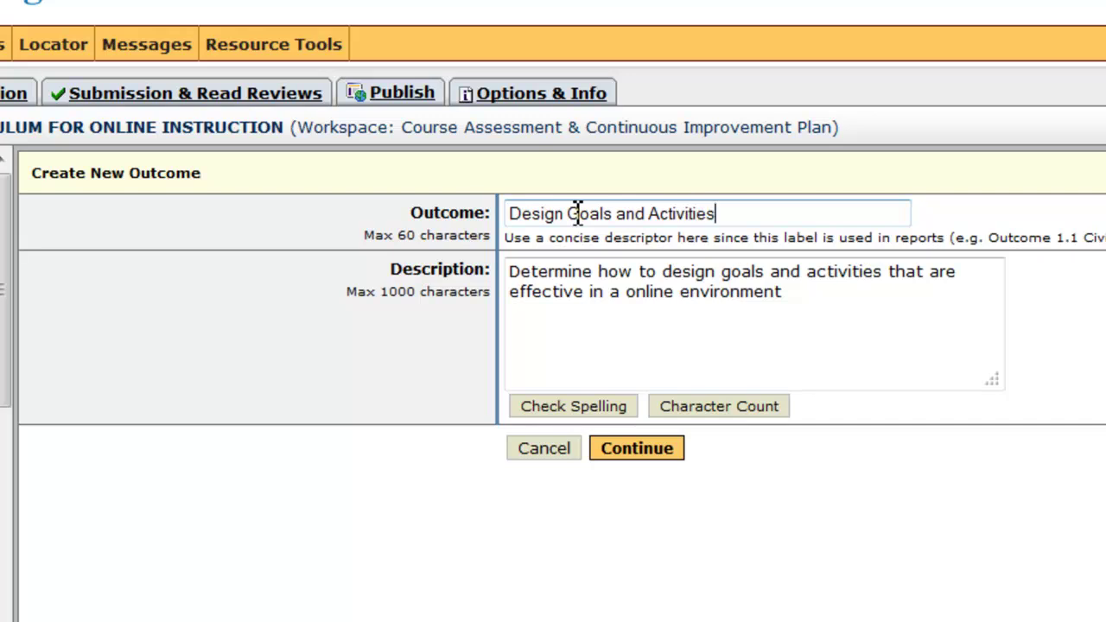
- Spell-check the outcome's description and save the outcome
click(781, 316)
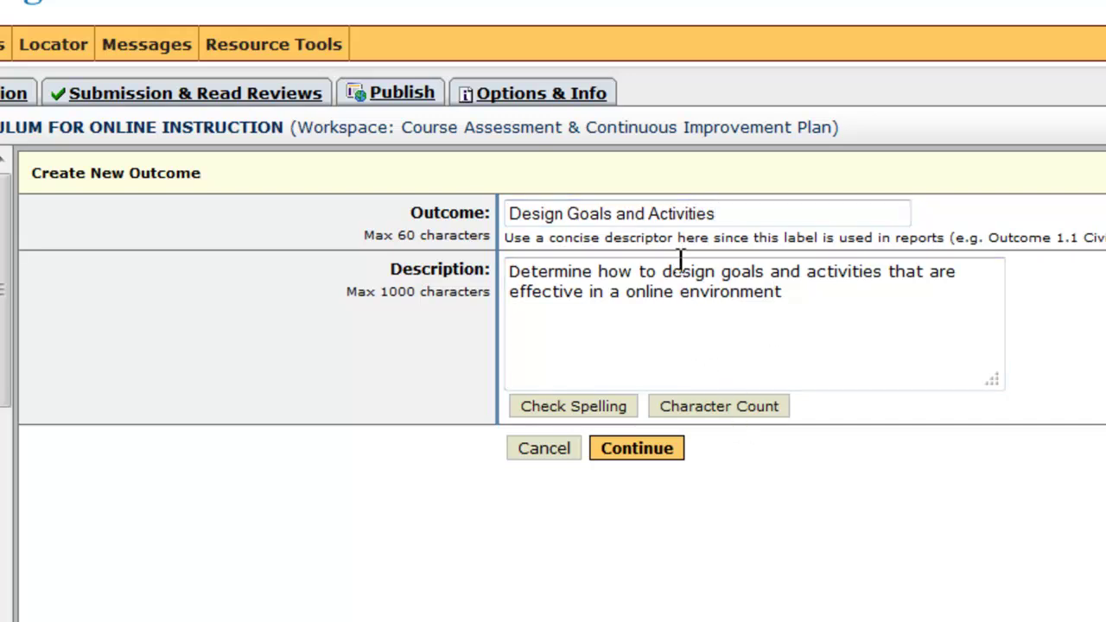
click(596, 413)
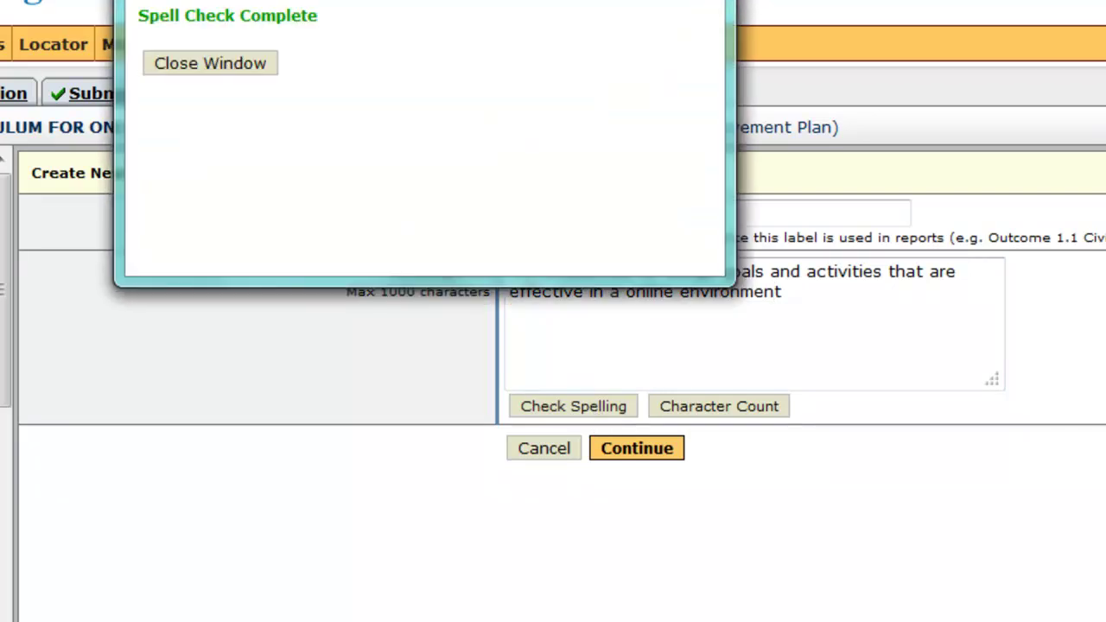
click(216, 71)
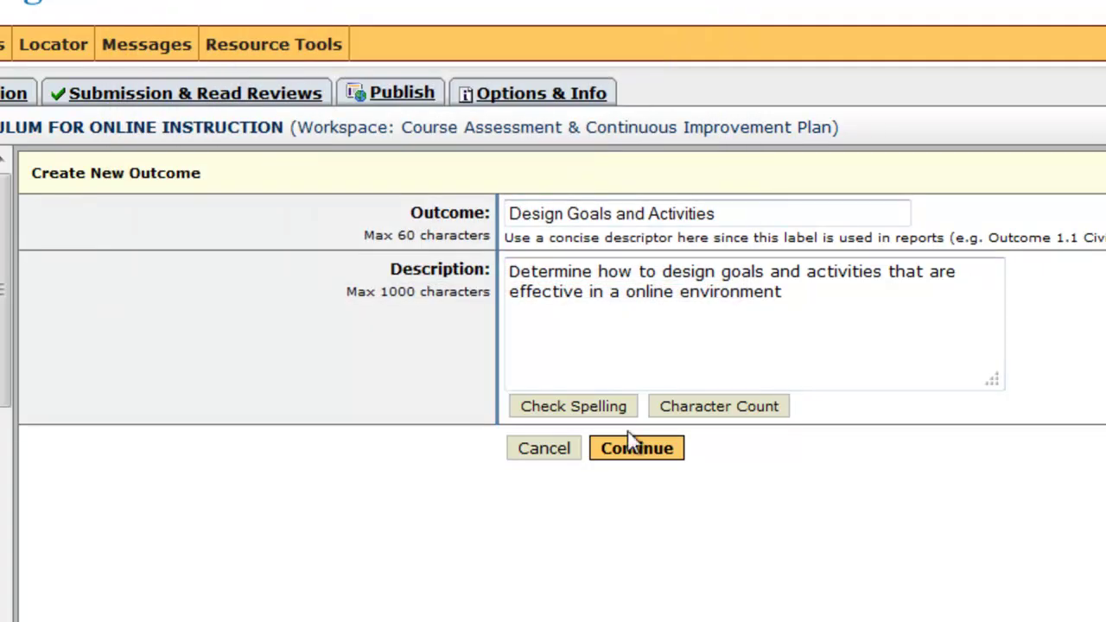
click(629, 451)
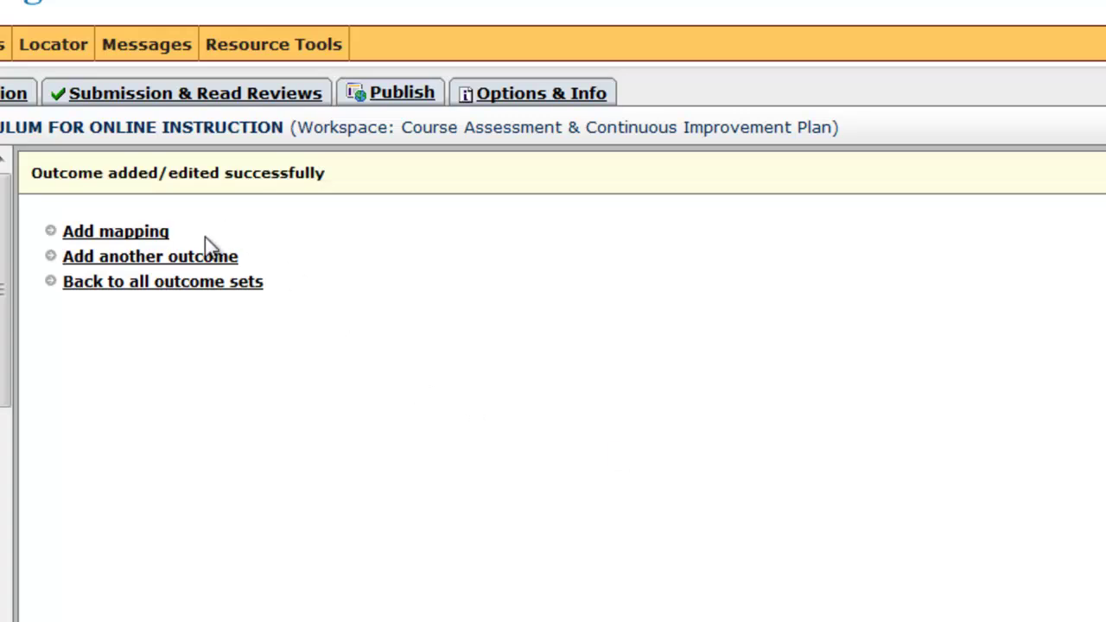
- Start another outcome, then switch to the Word syllabus and copy its second listed outcome about Universal Design concepts
click(227, 257)
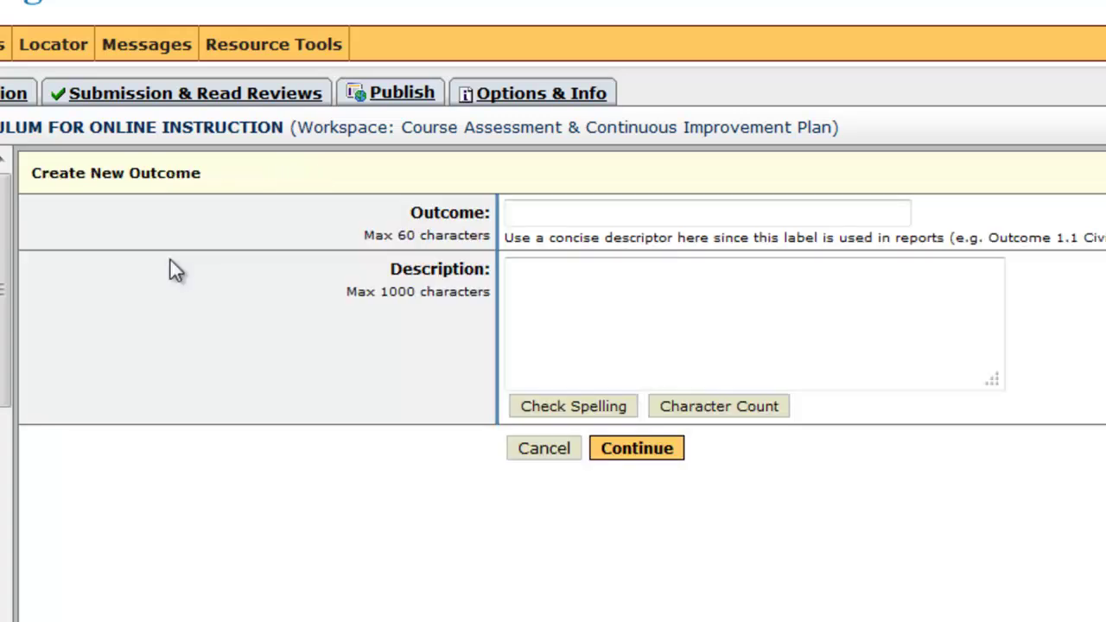
mouse_move(340, 618)
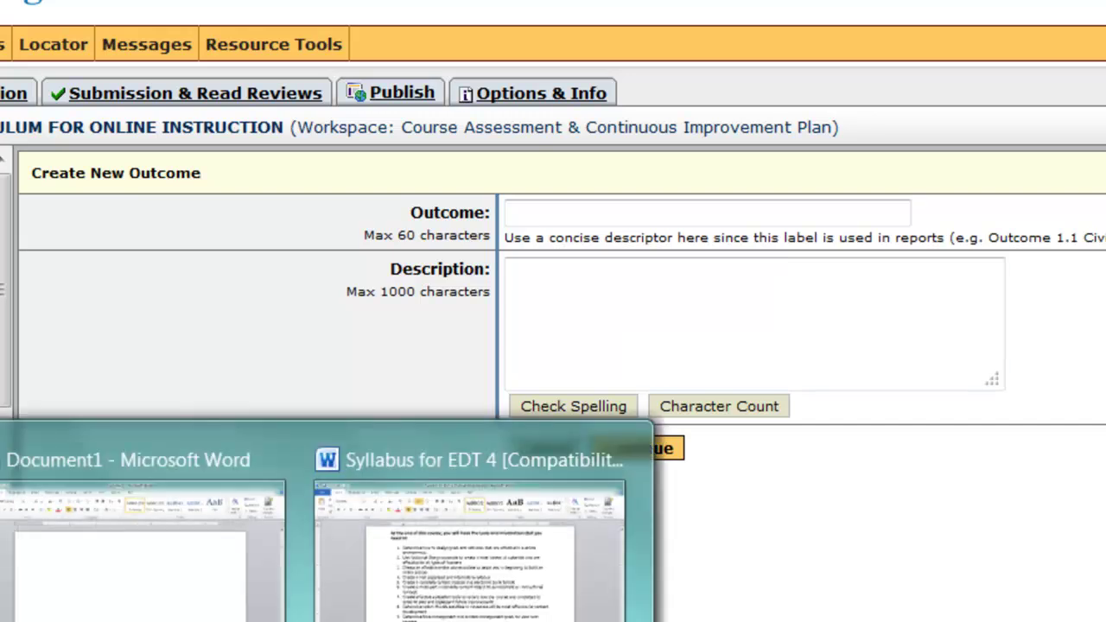
click(445, 578)
drag(524, 228, 206, 207)
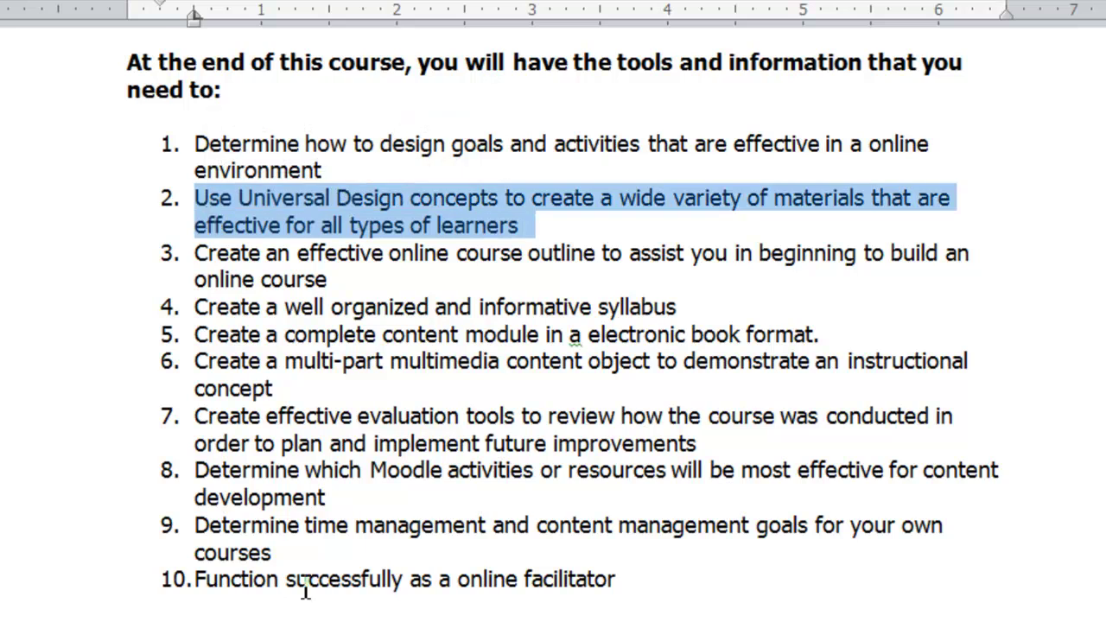
- Return to TaskStream, paste the Universal Design text into the new outcome's description and remove its leading list number
key(alt+Tab)
click(622, 319)
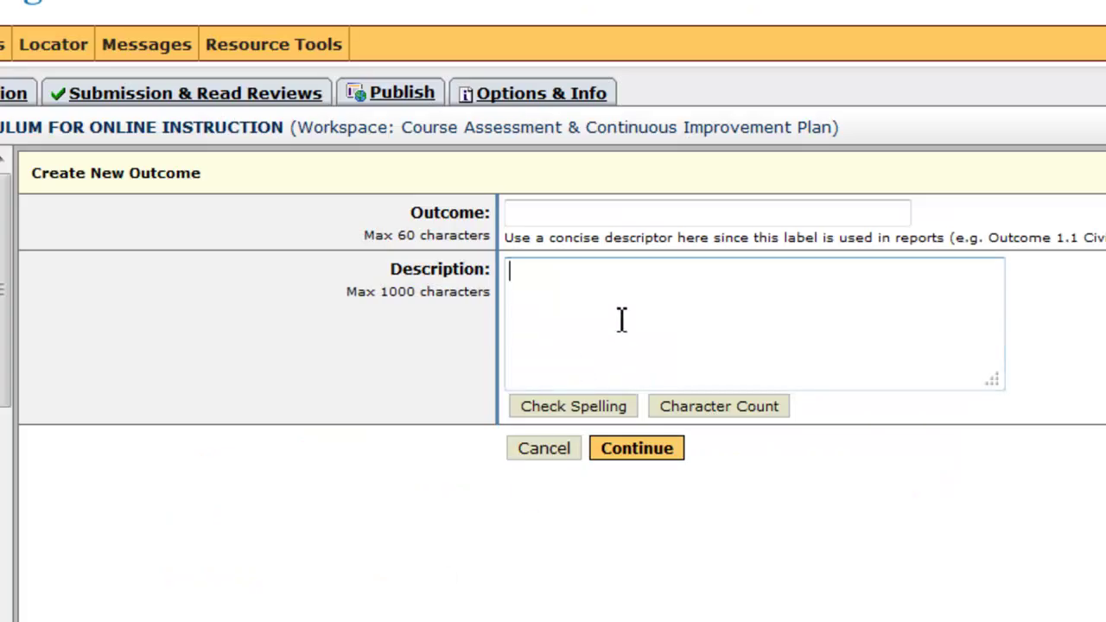
key(ctrl+v)
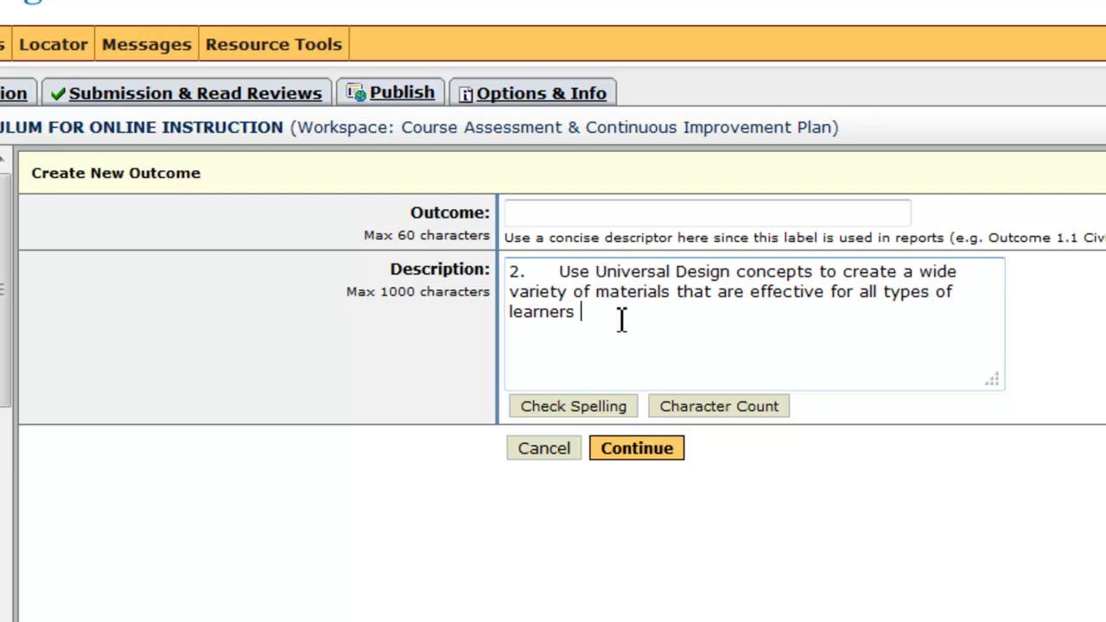
click(560, 273)
key(BackSpace)
key(BackSpace)
key(BackSpace)
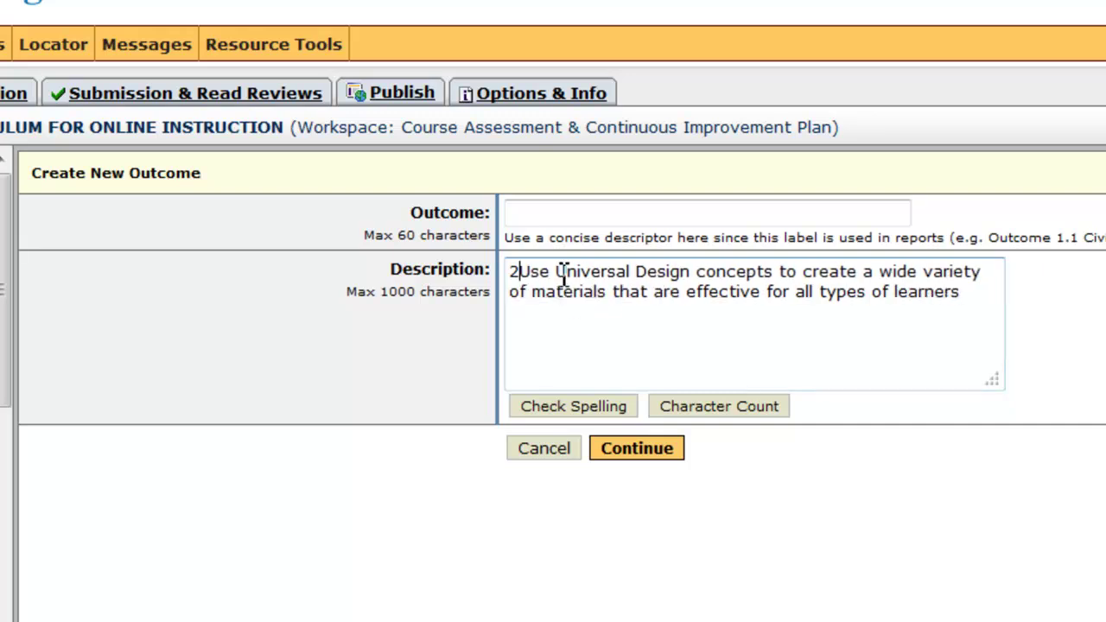
- Name the outcome "Use Universal Design" and save it
click(562, 218)
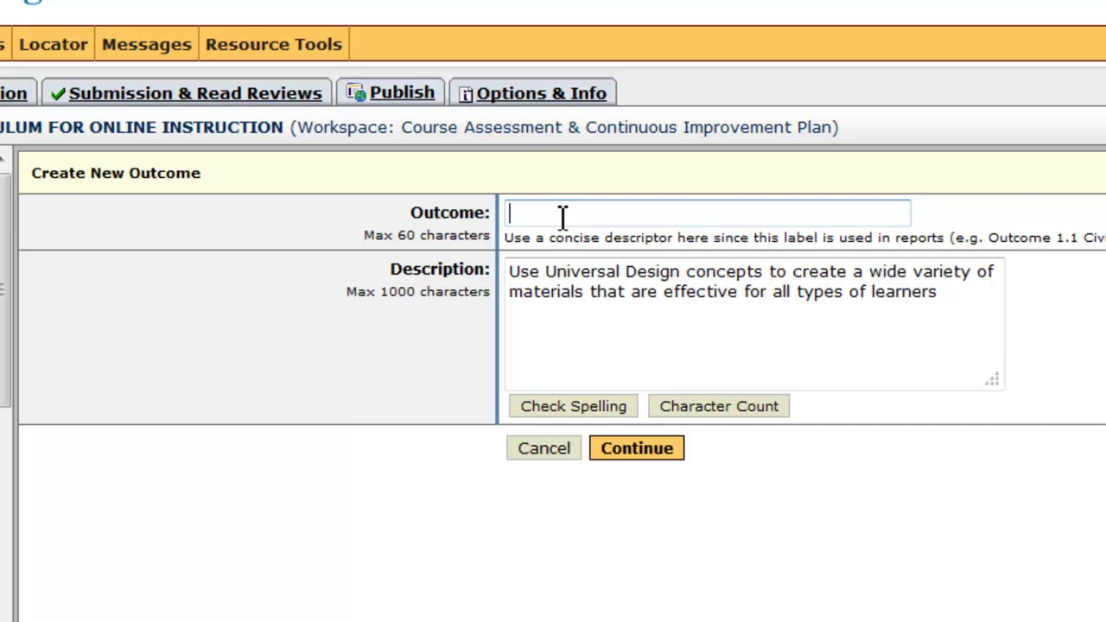
text(U)
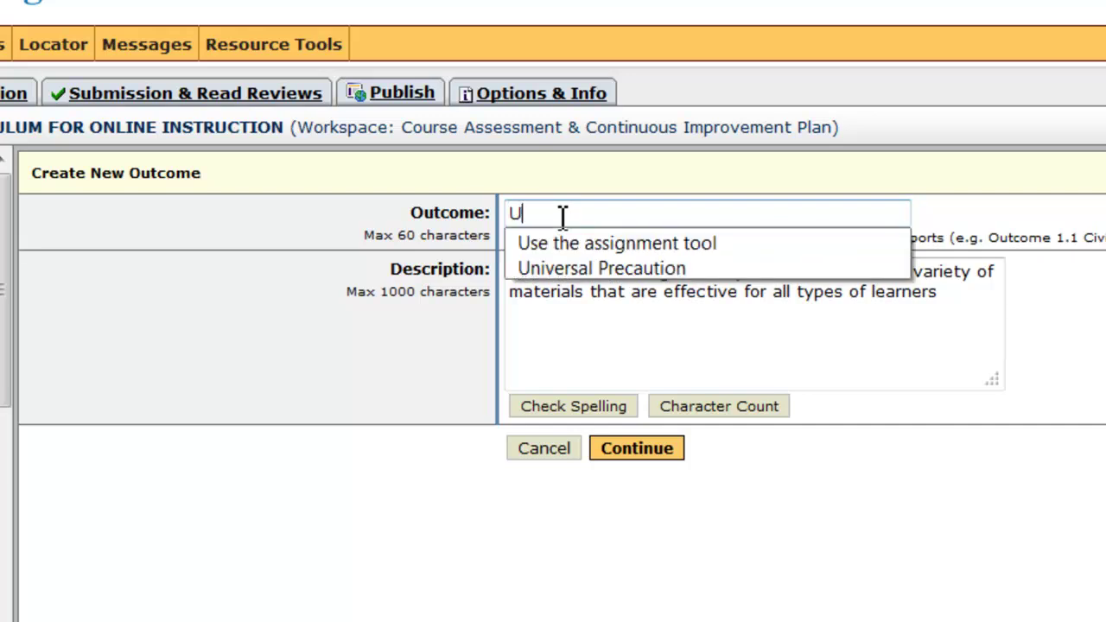
text(se Un)
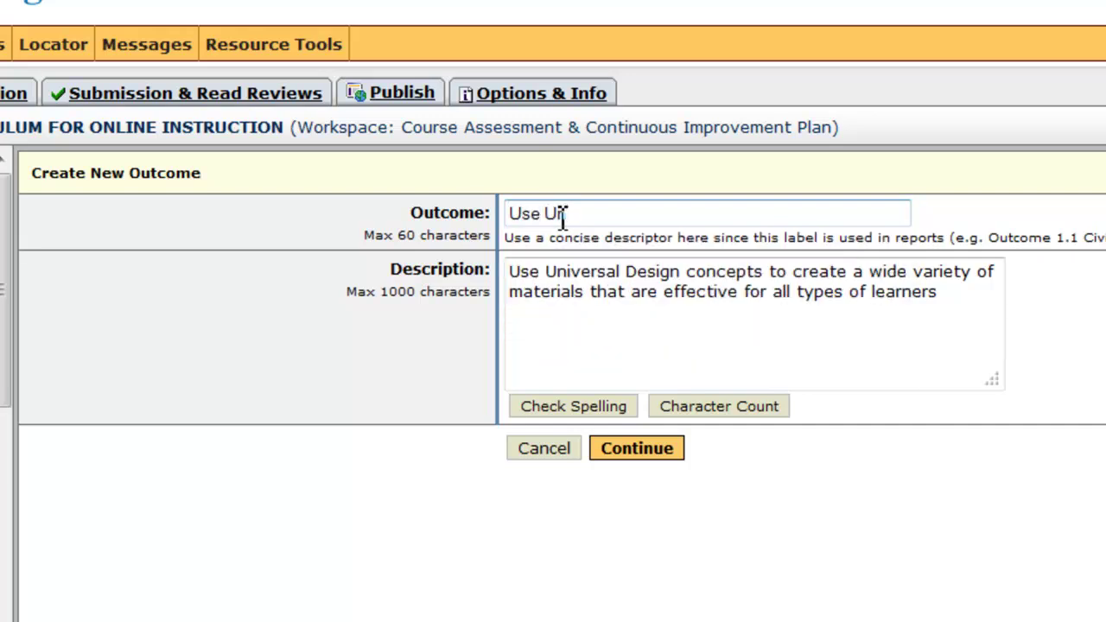
text(iversal Design)
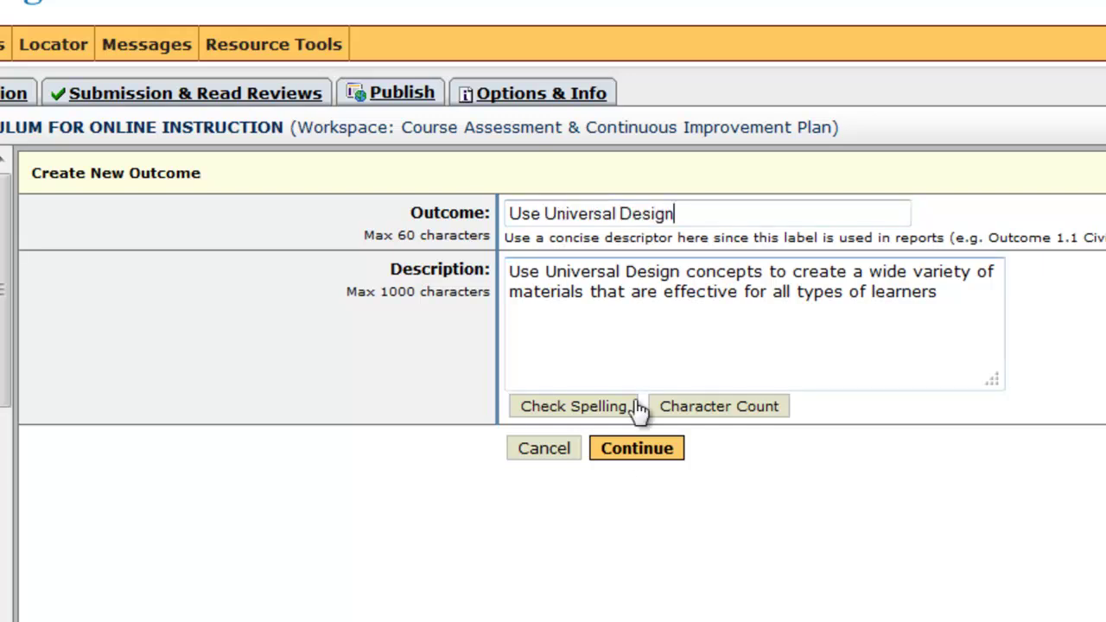
click(638, 449)
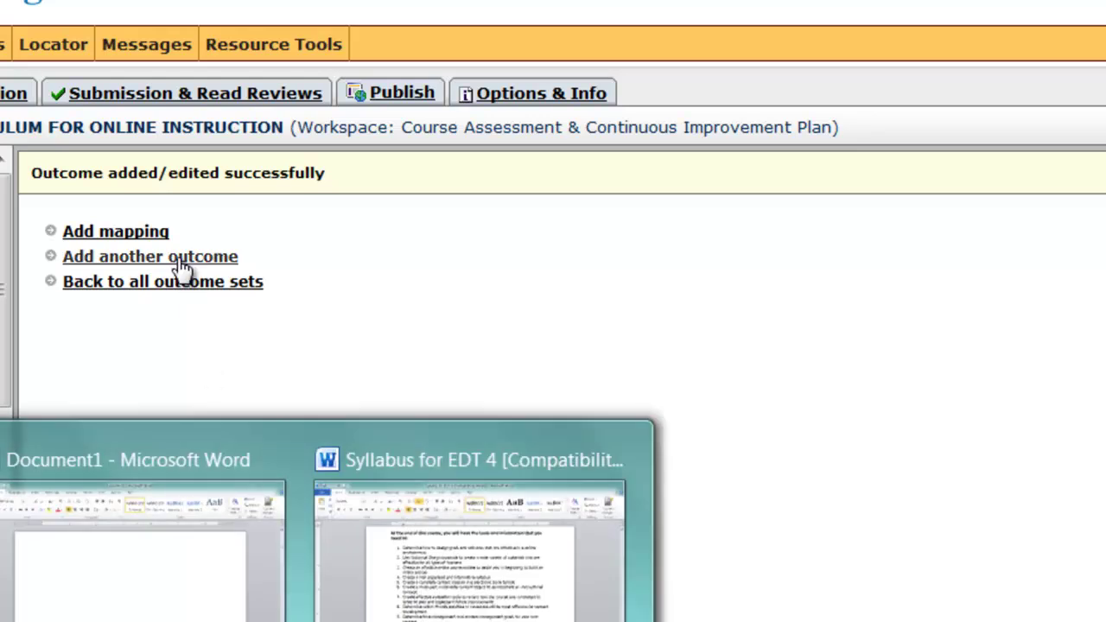
- Add and save another outcome, "Create a Syllabus", with the description "Create a well organized and informative syllabus"
click(150, 257)
click(632, 450)
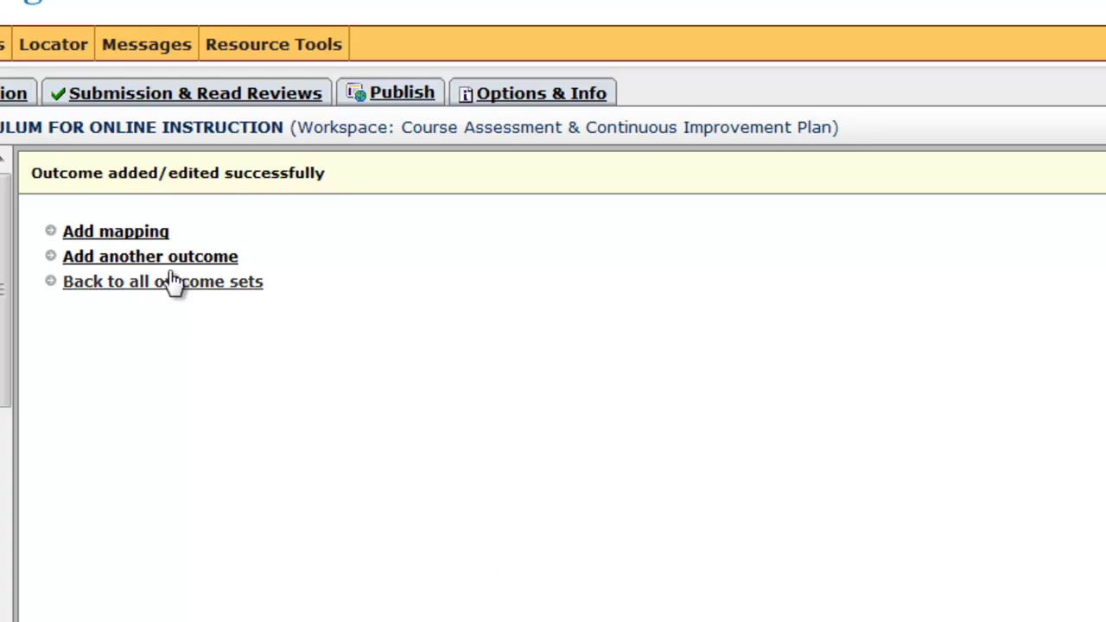
- Start another outcome, then switch to the Word syllabus and copy its sixth listed outcome about a multi-part multimedia content object
click(227, 259)
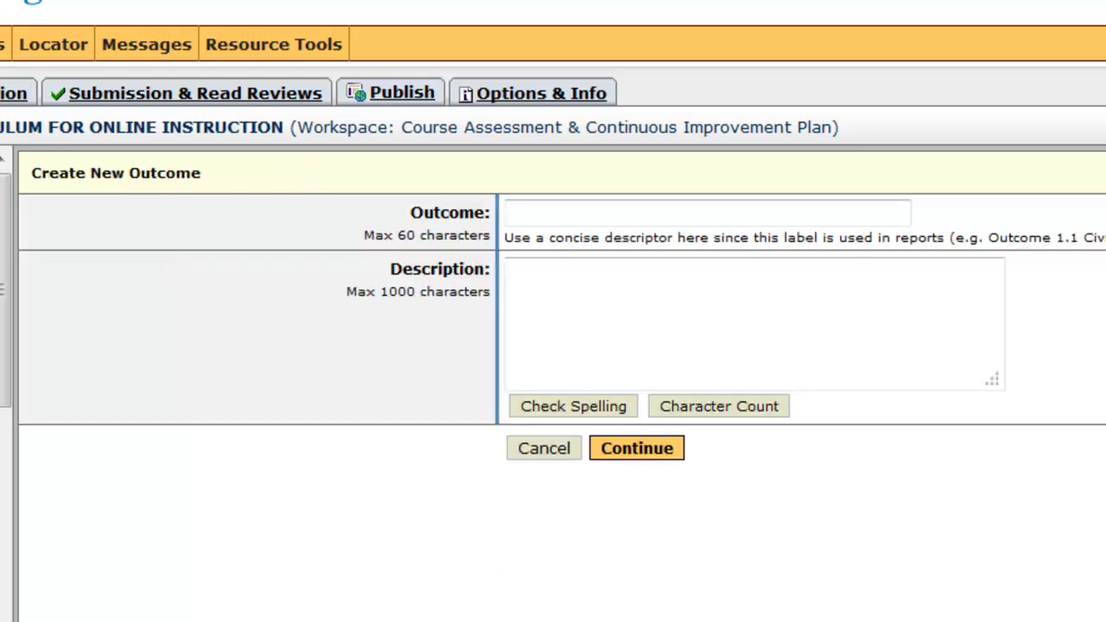
mouse_move(402, 621)
click(402, 602)
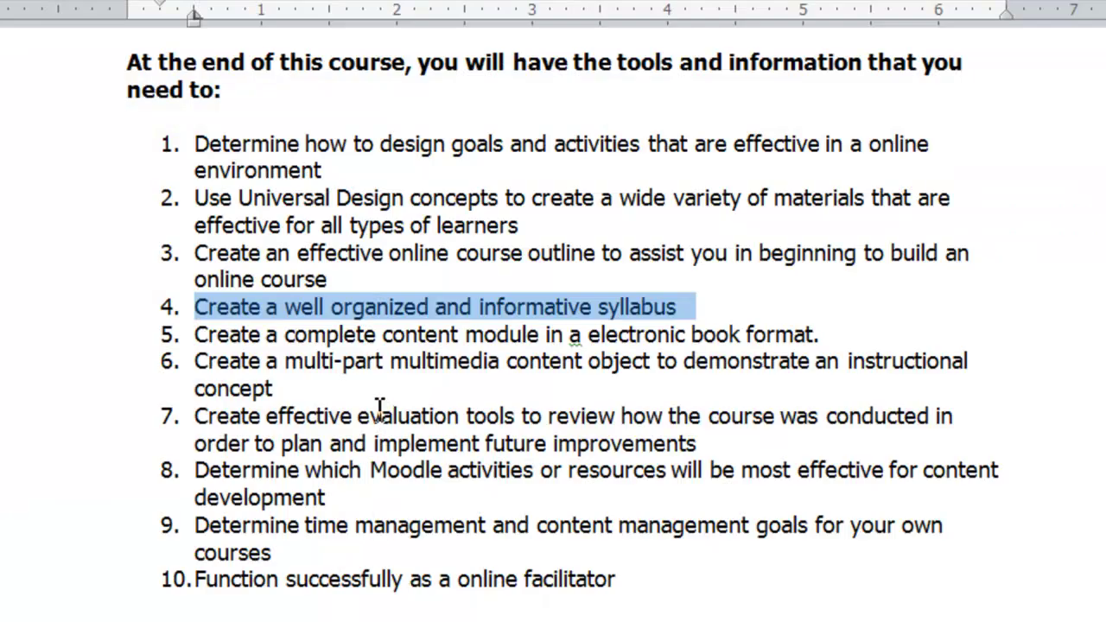
triple_click(206, 363)
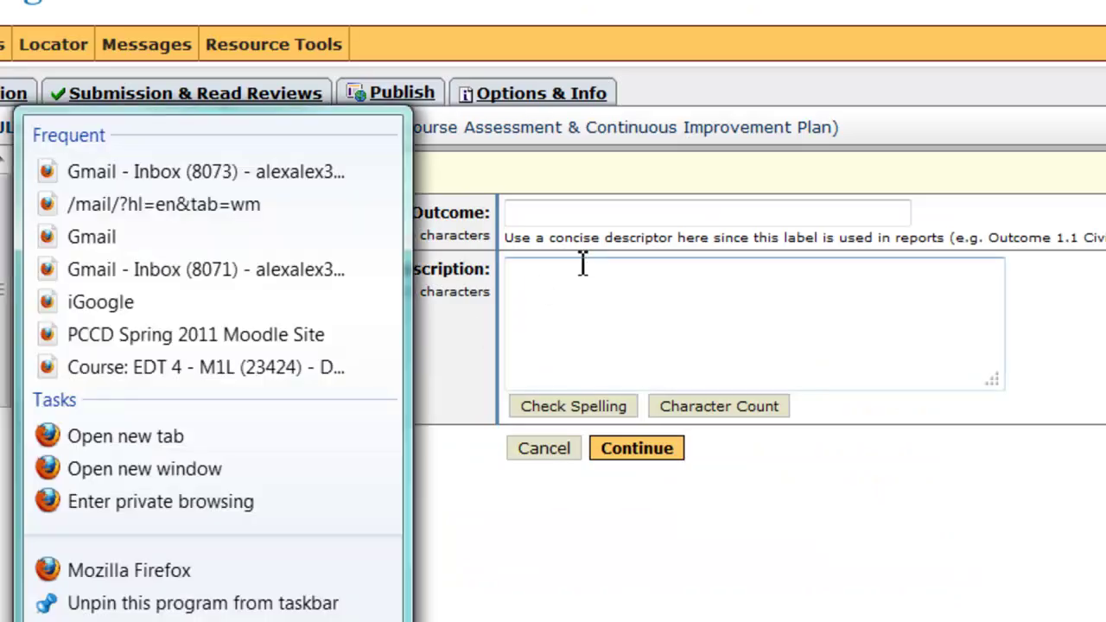
- Return to TaskStream, paste the multimedia text into the new outcome's description and remove its leading list number
click(571, 298)
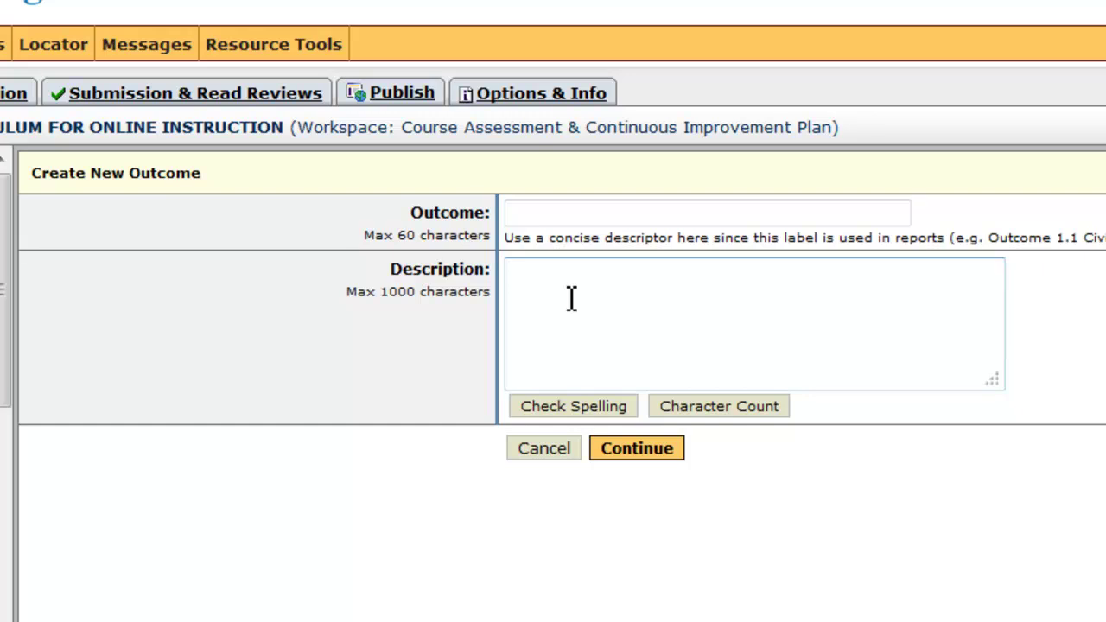
text(6.	Create a multi-part multimedia content object to demonstrate an instructional concept)
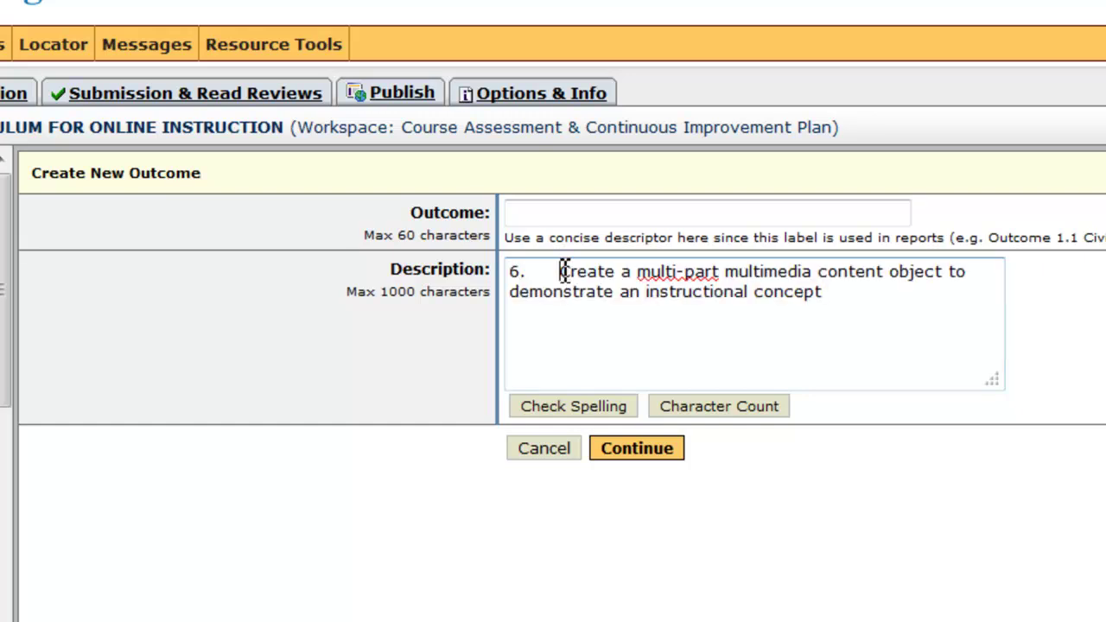
click(561, 271)
key(BackSpace)
key(BackSpace)
key(BackSpace)
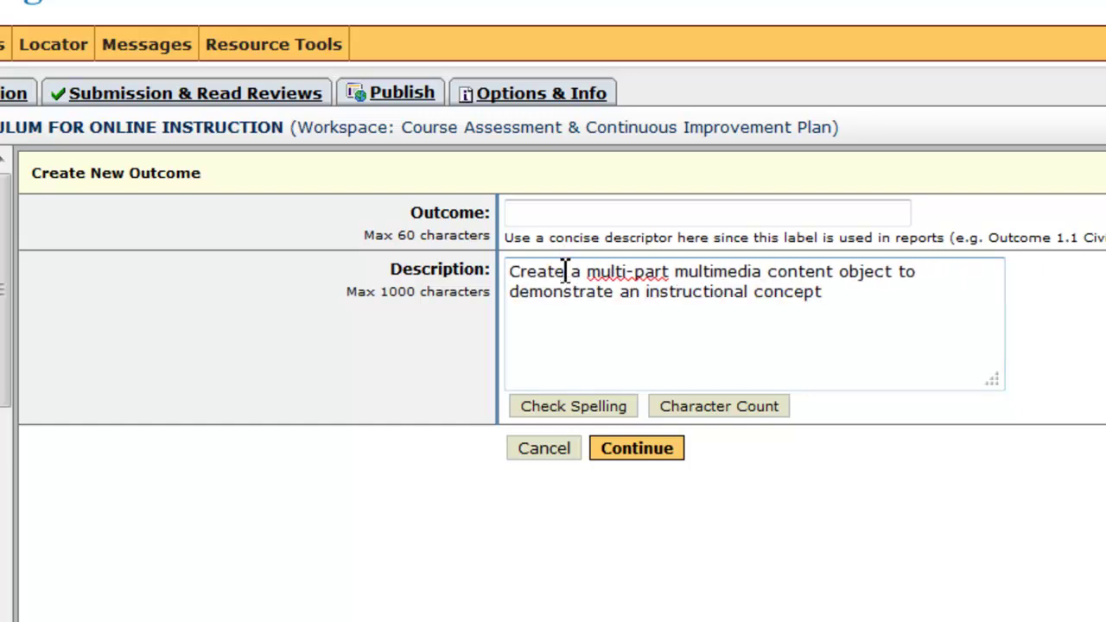
- Name the outcome "Create Multimedia Content" and save it
click(568, 213)
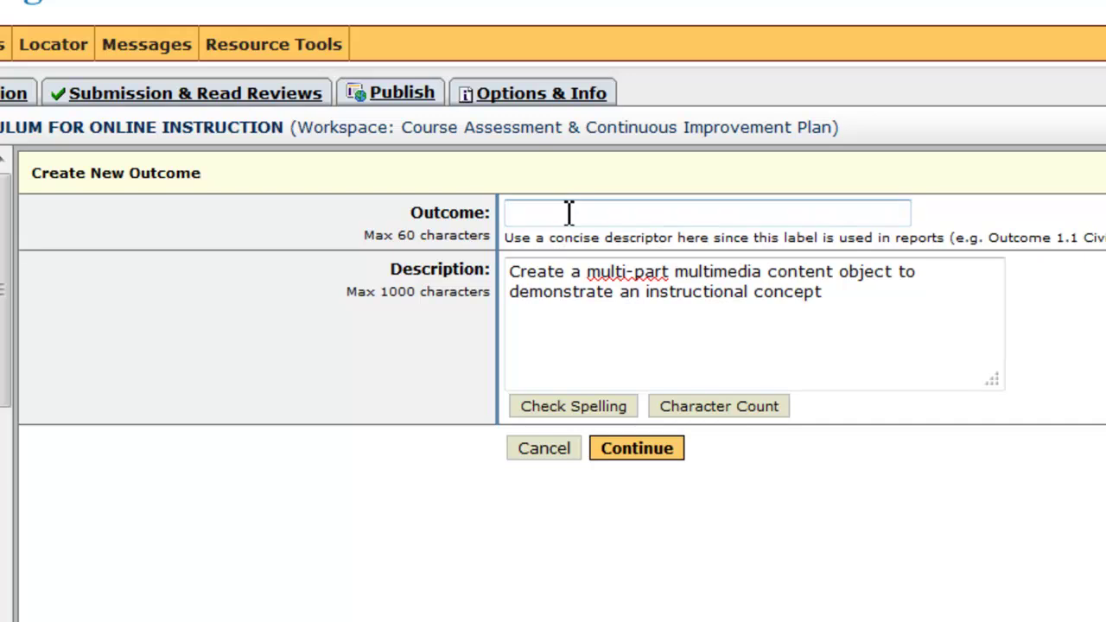
text(Crea)
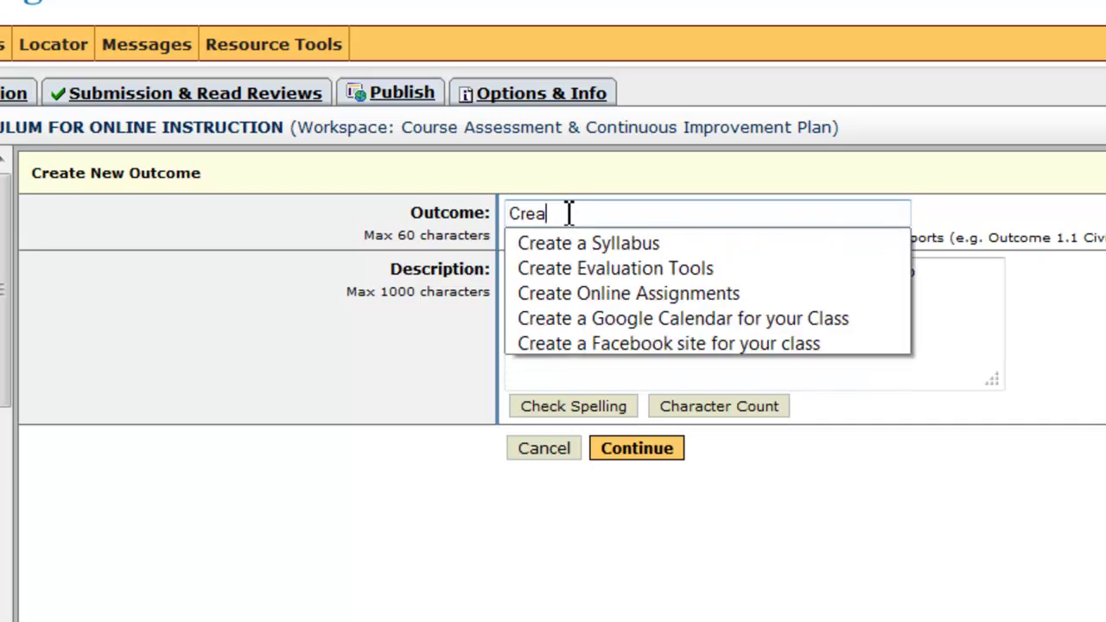
text(te Mu)
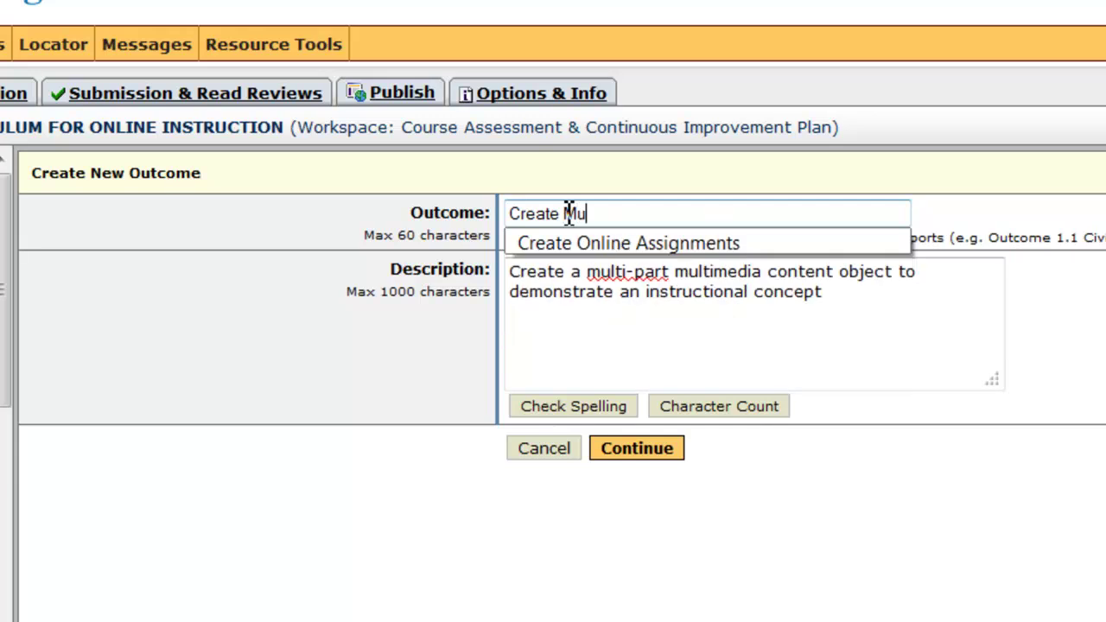
text(ltimdei)
key(BackSpace)
key(BackSpace)
key(BackSpace)
text(edia )
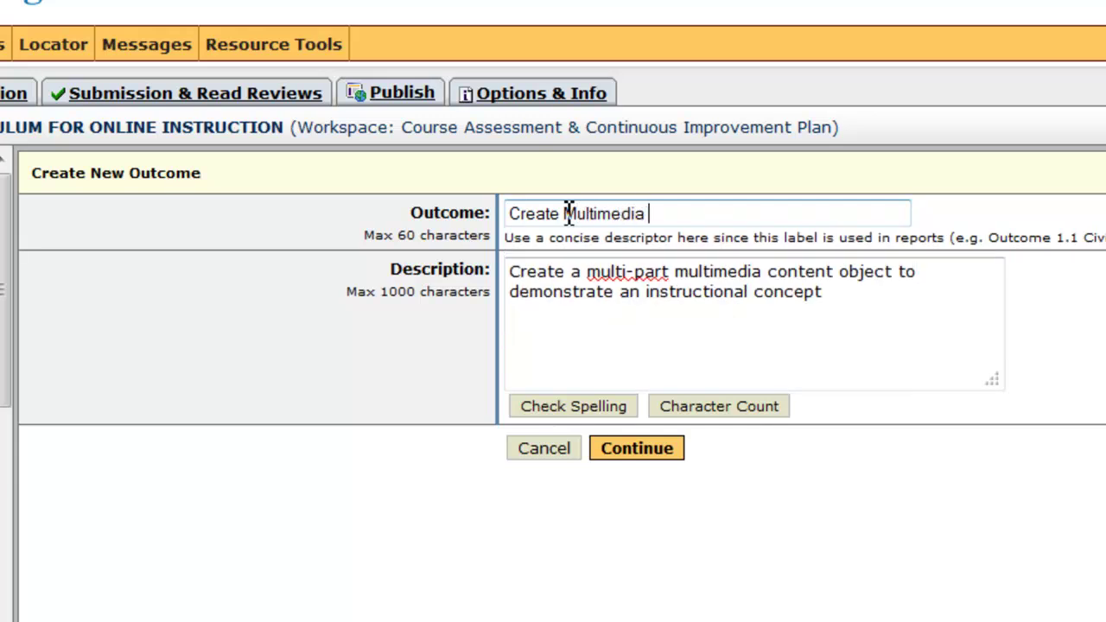
text(Cot)
text(ntent)
click(639, 449)
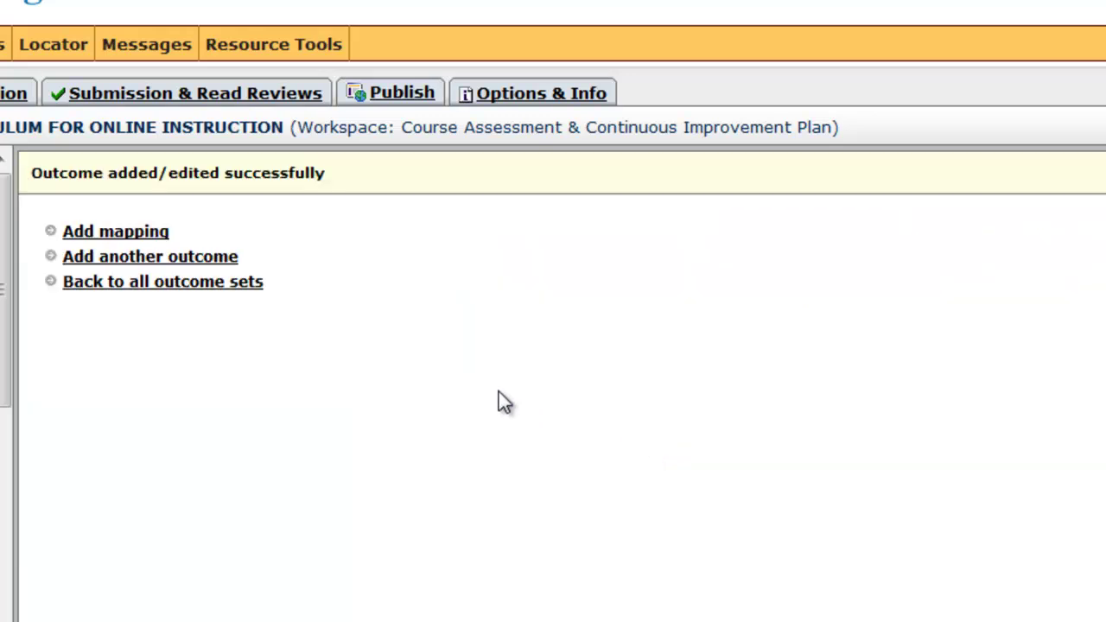
- Go back to all outcome sets and review the outcomes listed in the EDT 004 set
click(201, 285)
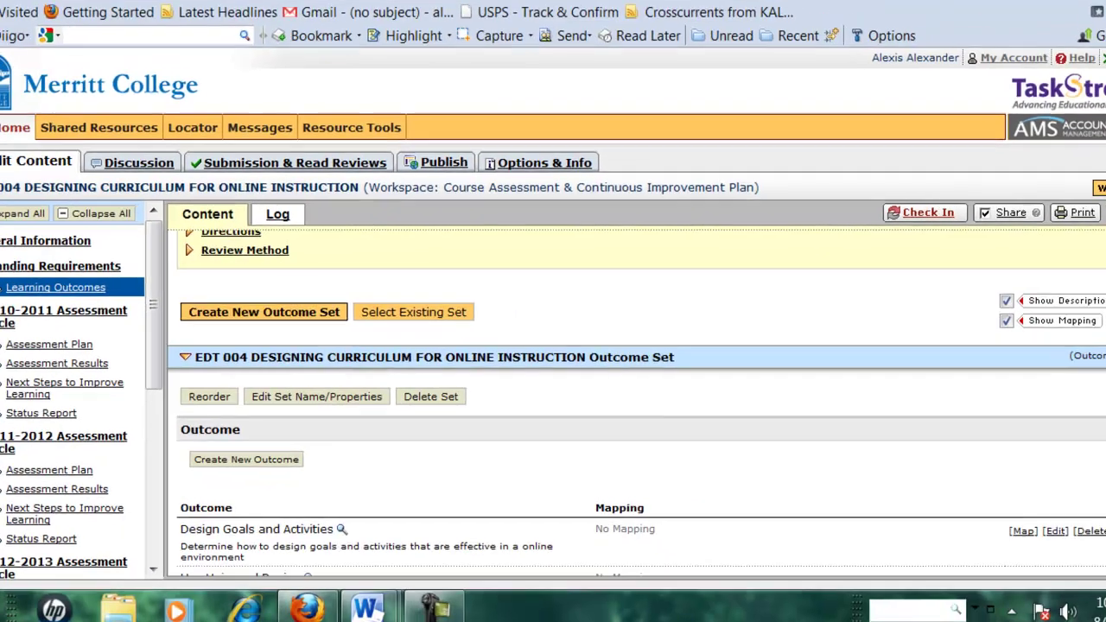
scroll(643, 401, down, 3)
scroll(642, 401, down, 1)
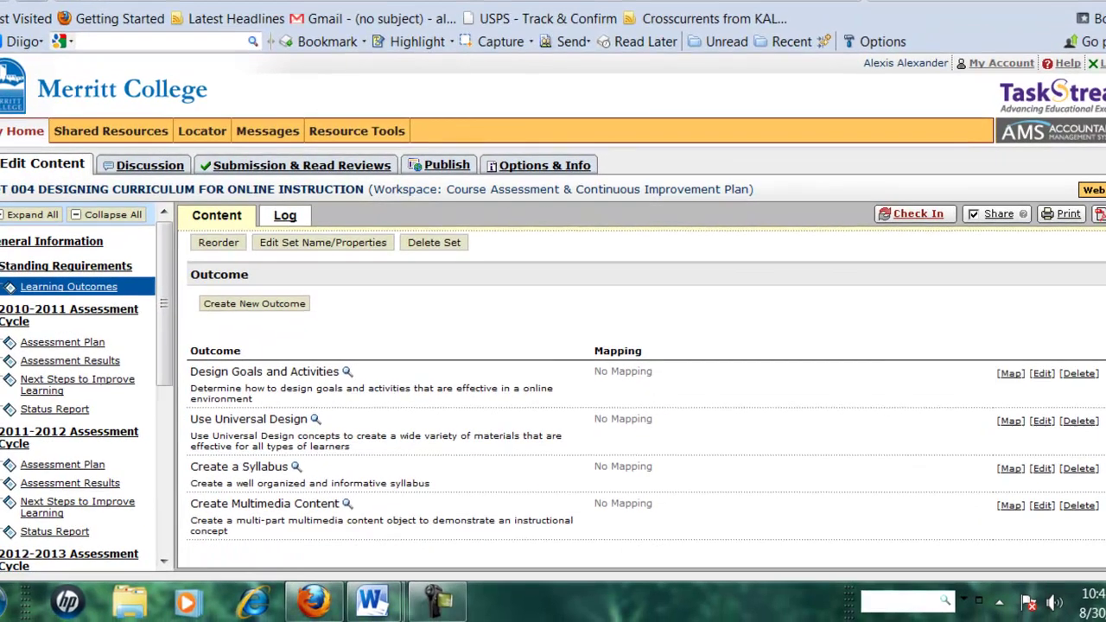
scroll(643, 401, down, 1)
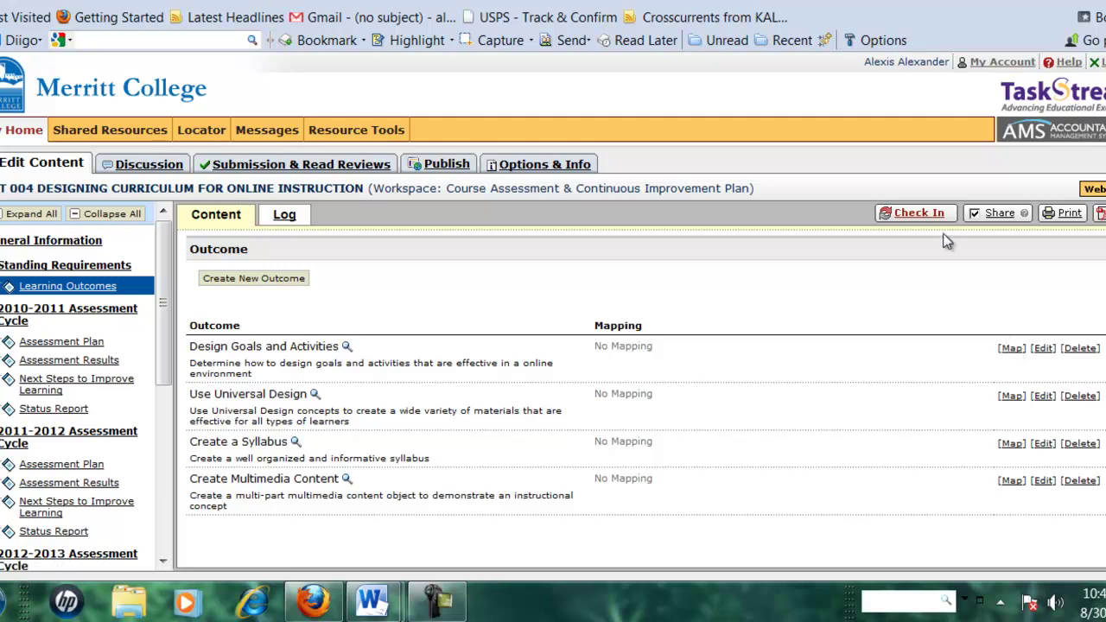
- Check in the Learning Outcomes area and return to the work area
click(919, 213)
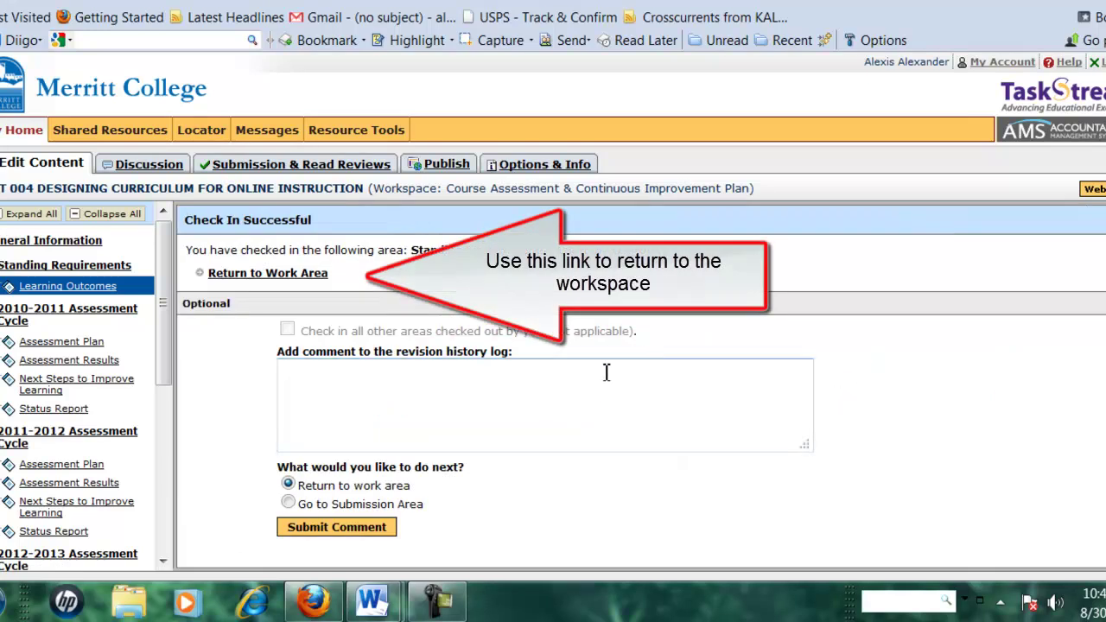
click(234, 273)
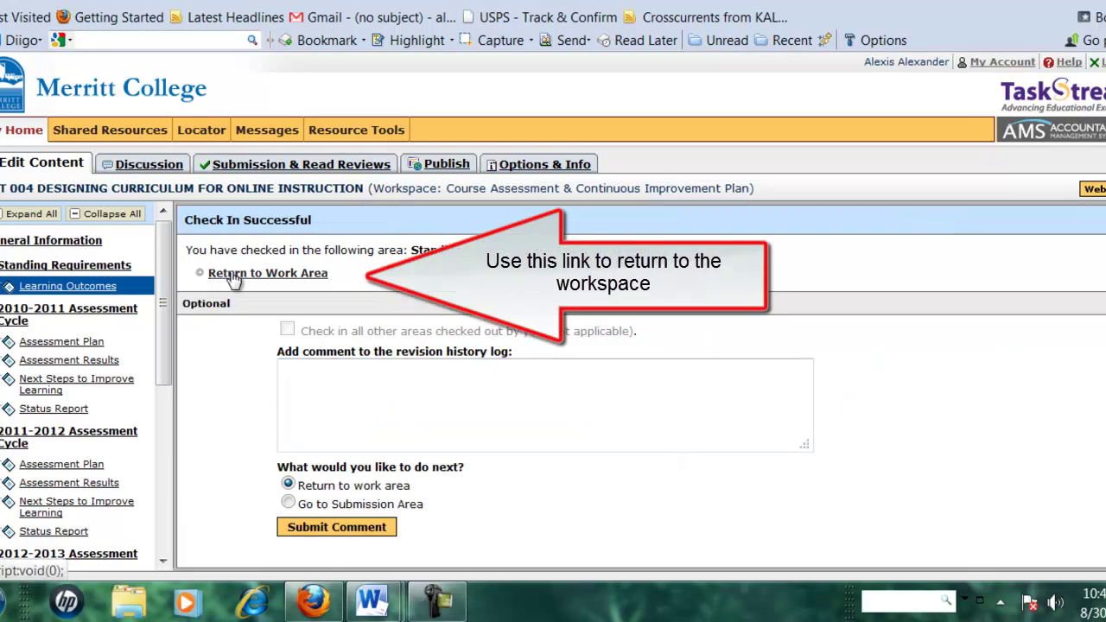